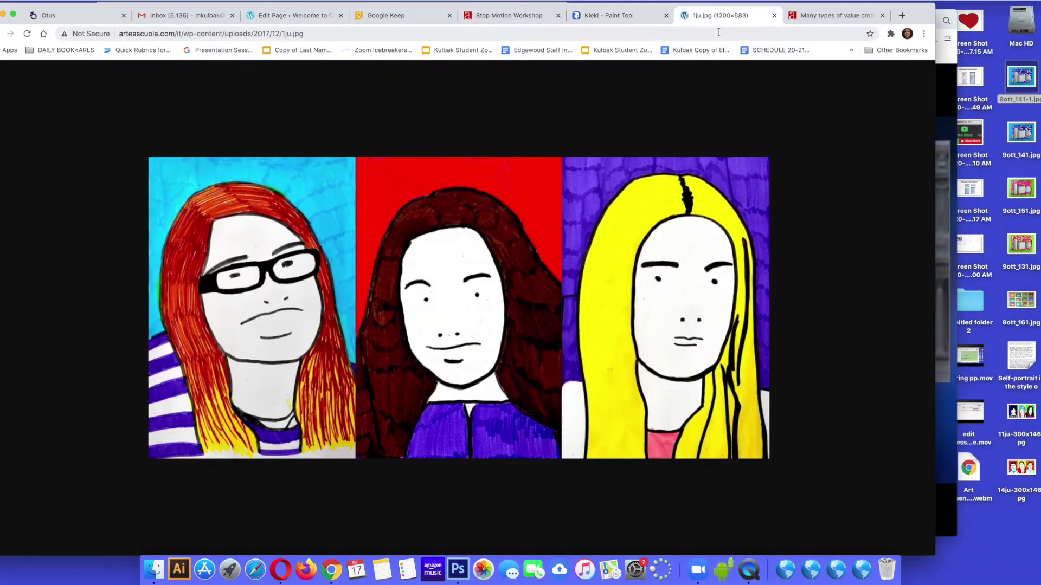
# - Select the address bar on the 1ju.jpg tab showing the three marker self-portraits
pyautogui.click(718, 34)
# - Search Google Images for 'shoe sketch'
pyautogui.write('google.com')
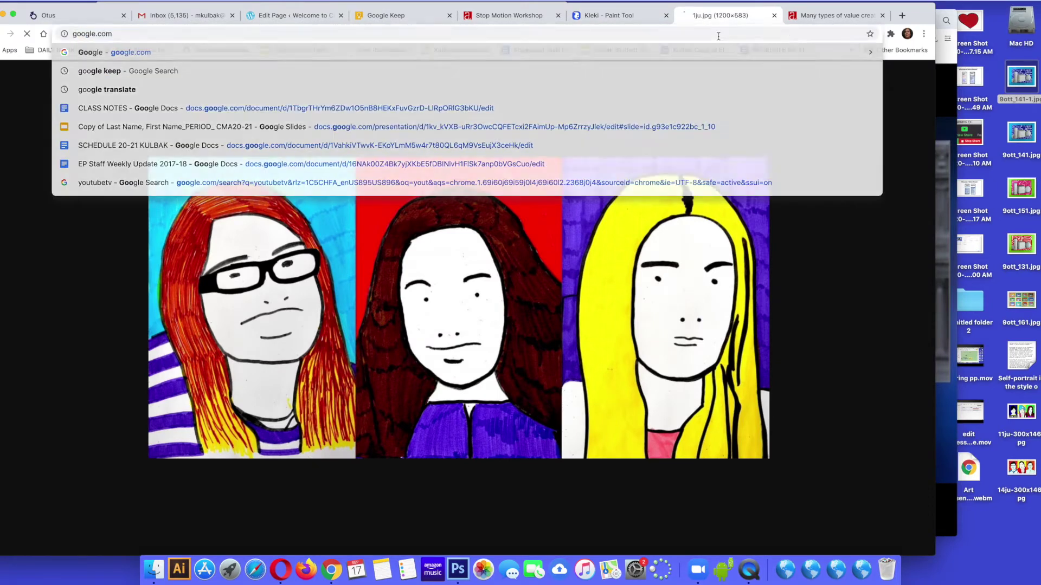
pyautogui.press('Return')
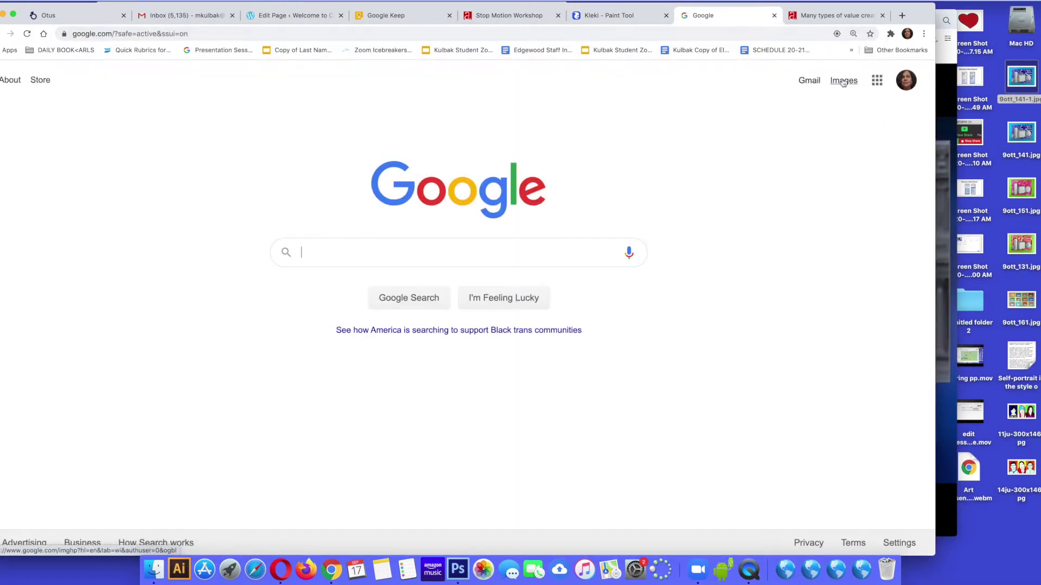
pyautogui.click(838, 82)
pyautogui.click(447, 253)
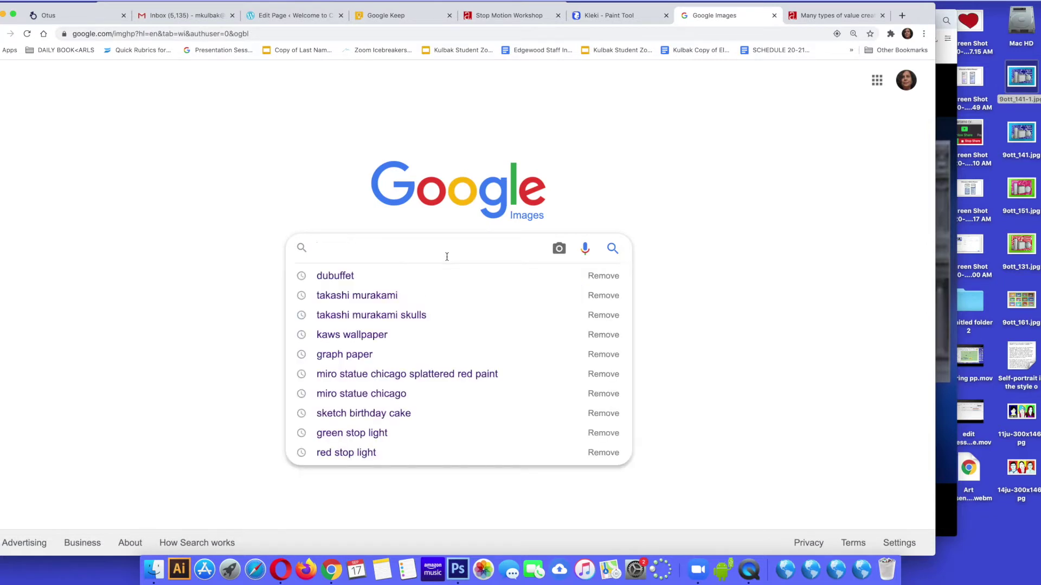
pyautogui.write('shoe s')
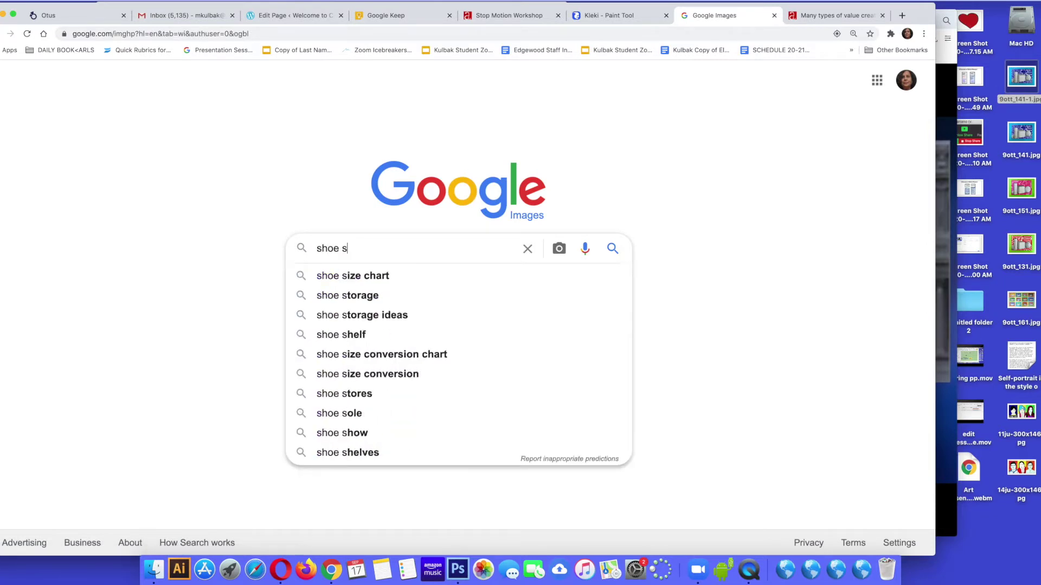
pyautogui.write('ketch')
pyautogui.press('Return')
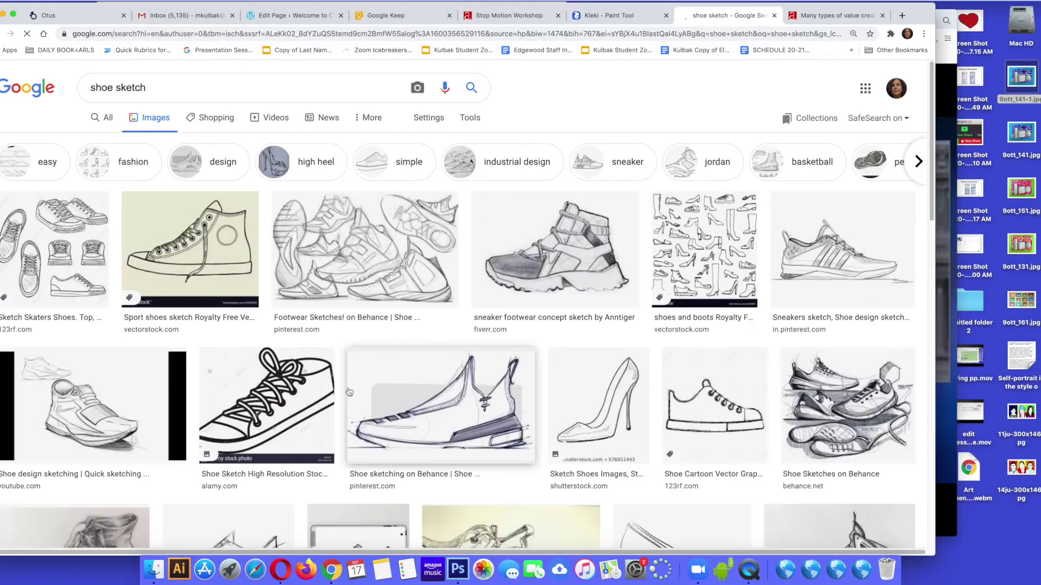
# - Save the Sport shoes sketch to the Desktop as sport-shoes-sketch-vector-12031919.jpg, then switch to Kleki
pyautogui.click(206, 255)
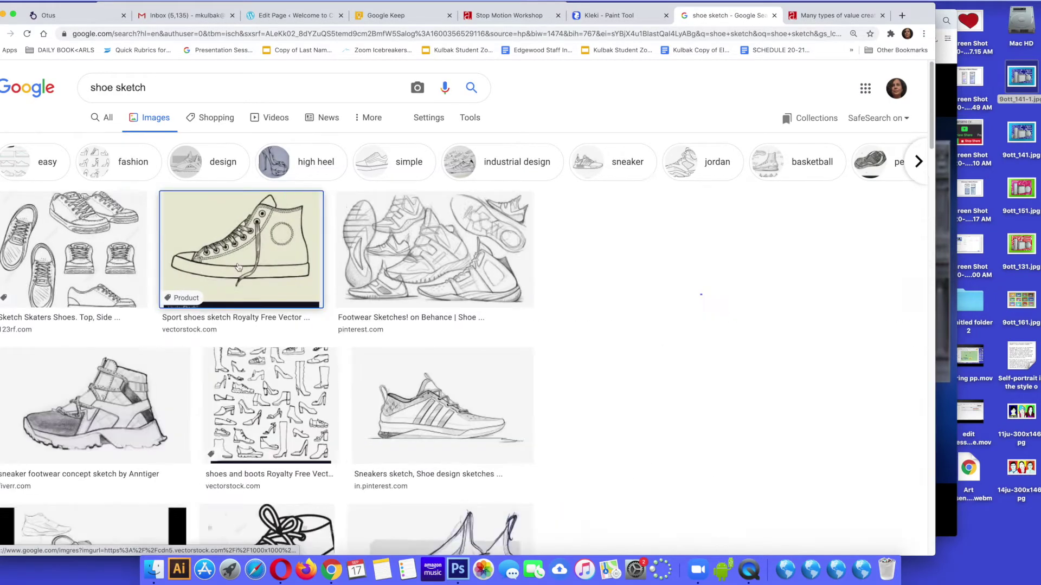
pyautogui.rightClick(718, 283)
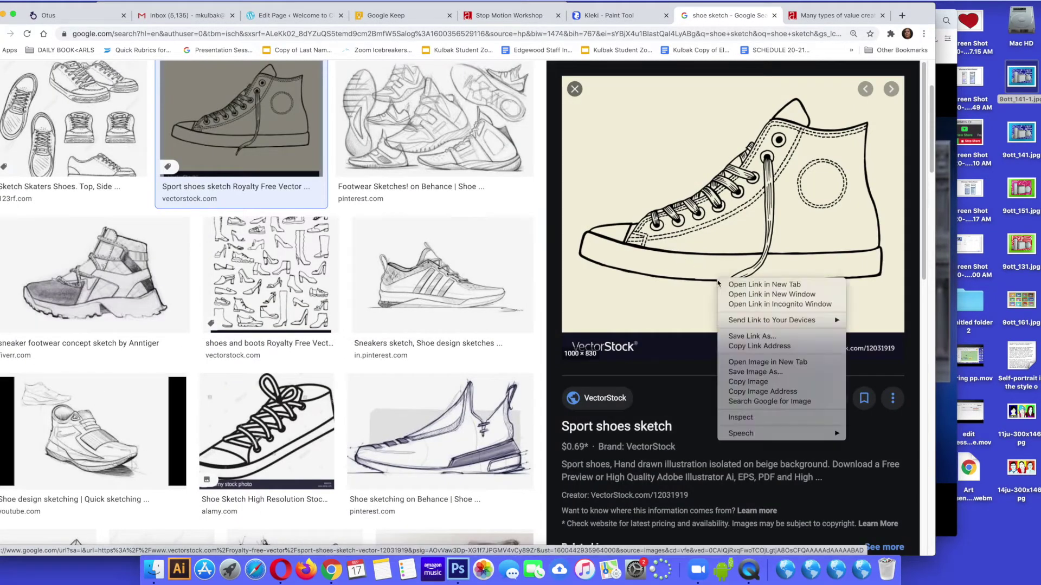
pyautogui.click(736, 373)
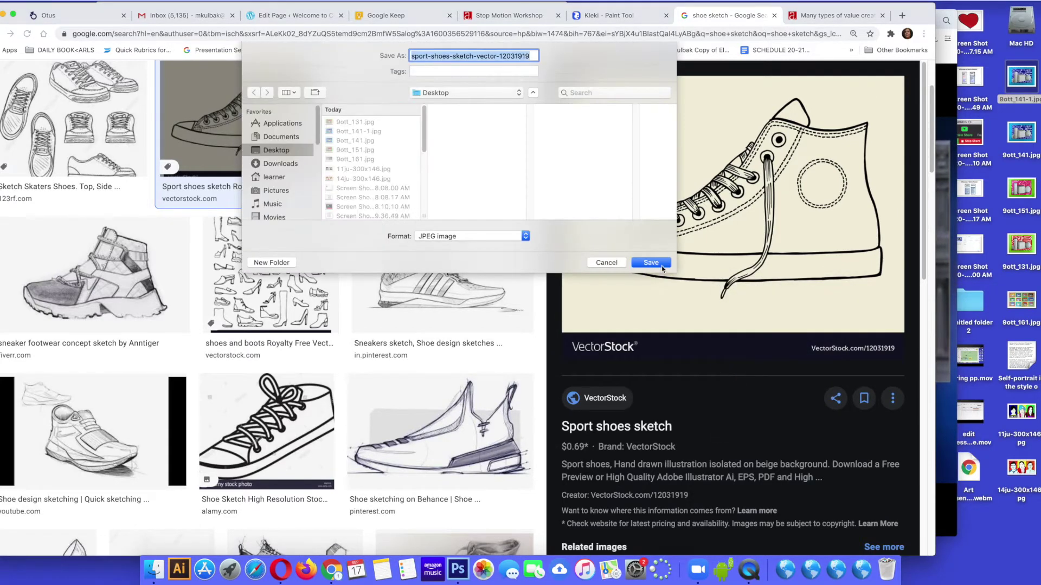
pyautogui.click(651, 263)
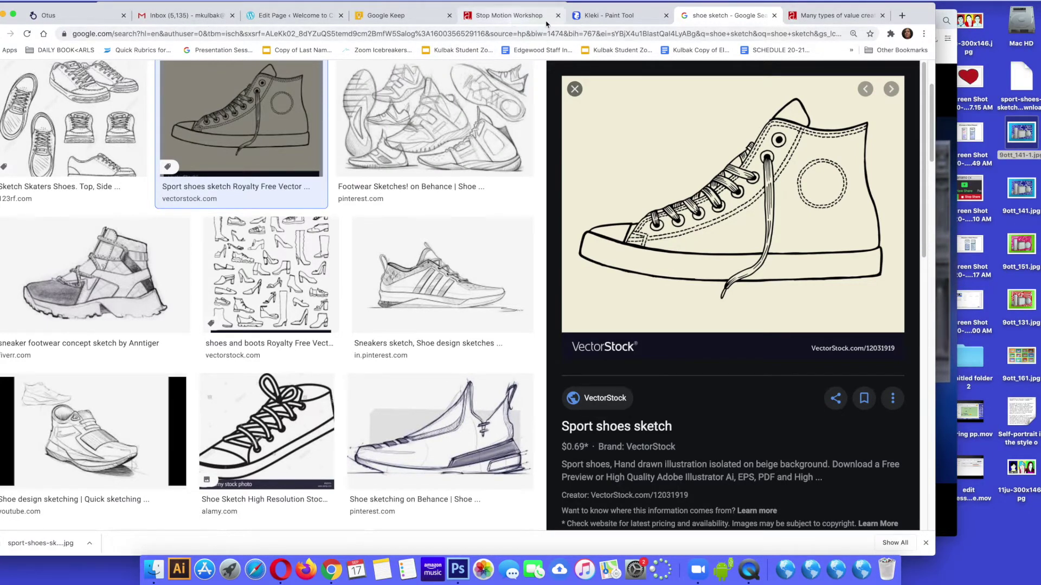
pyautogui.click(622, 21)
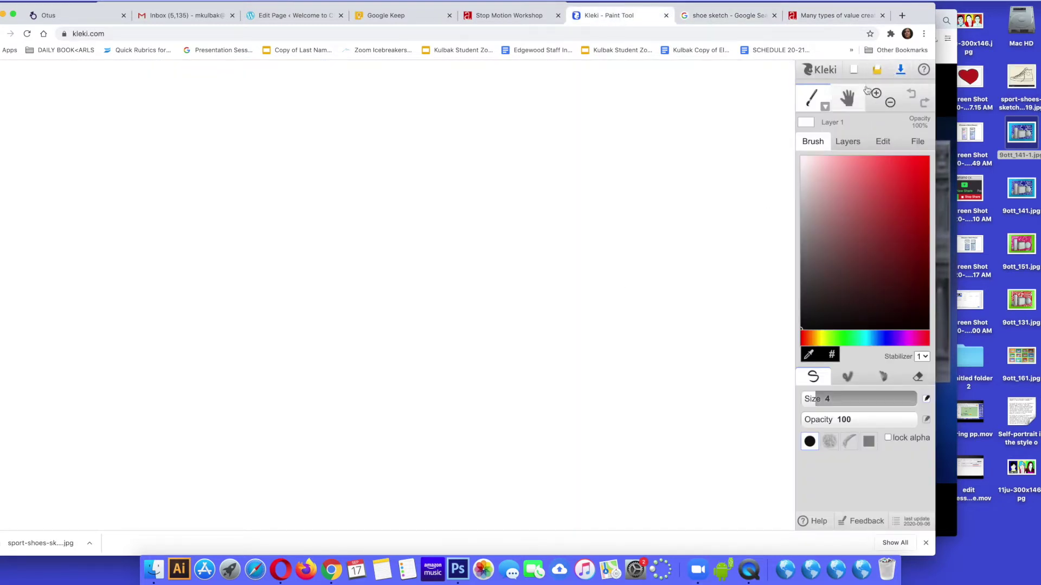
# - Import sport-shoes-sketch-vector-12031919.jpg from the Desktop as a new Layer 2
pyautogui.click(881, 73)
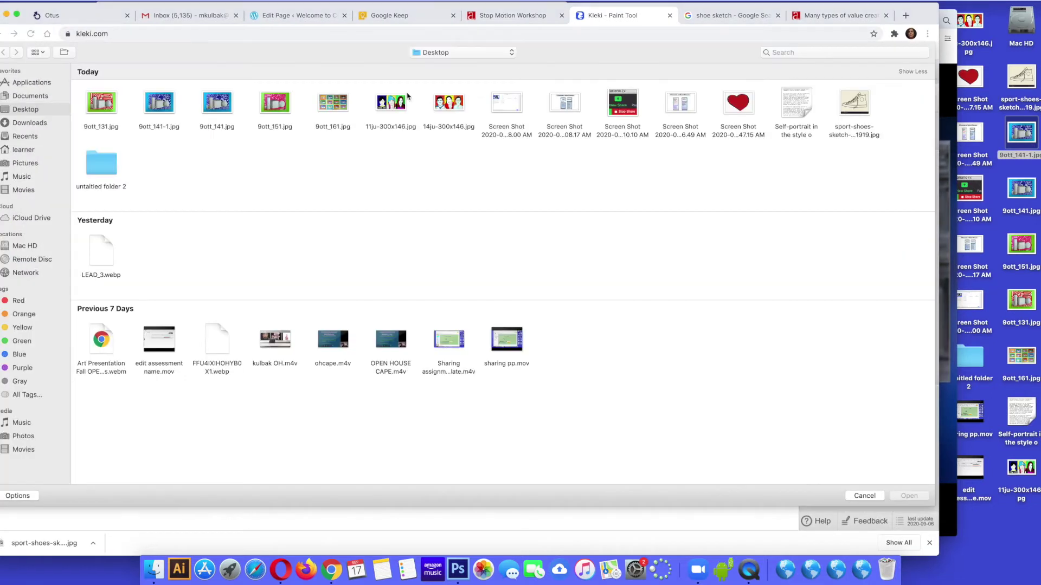
pyautogui.doubleClick(843, 108)
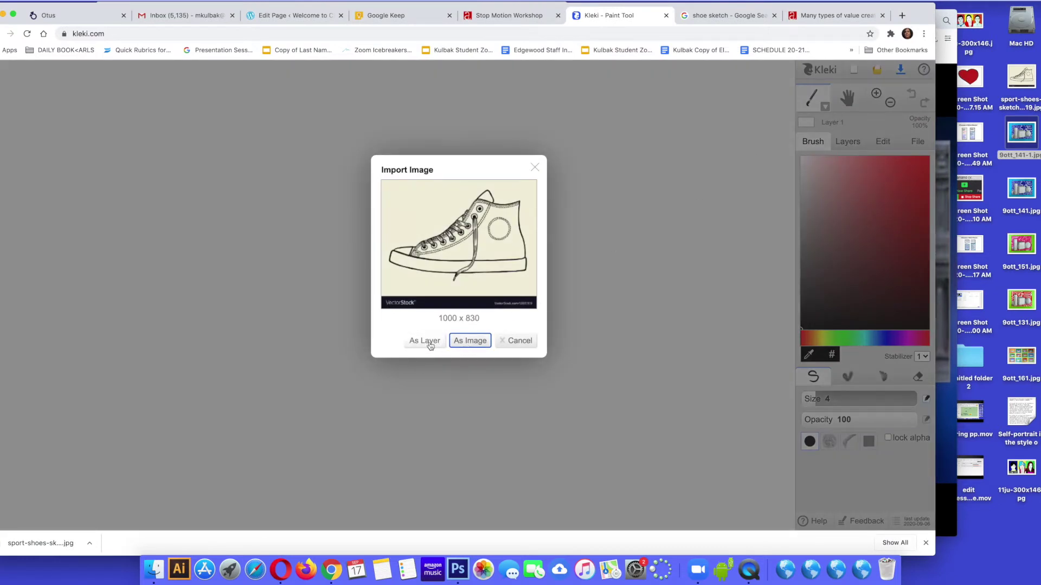
pyautogui.click(428, 342)
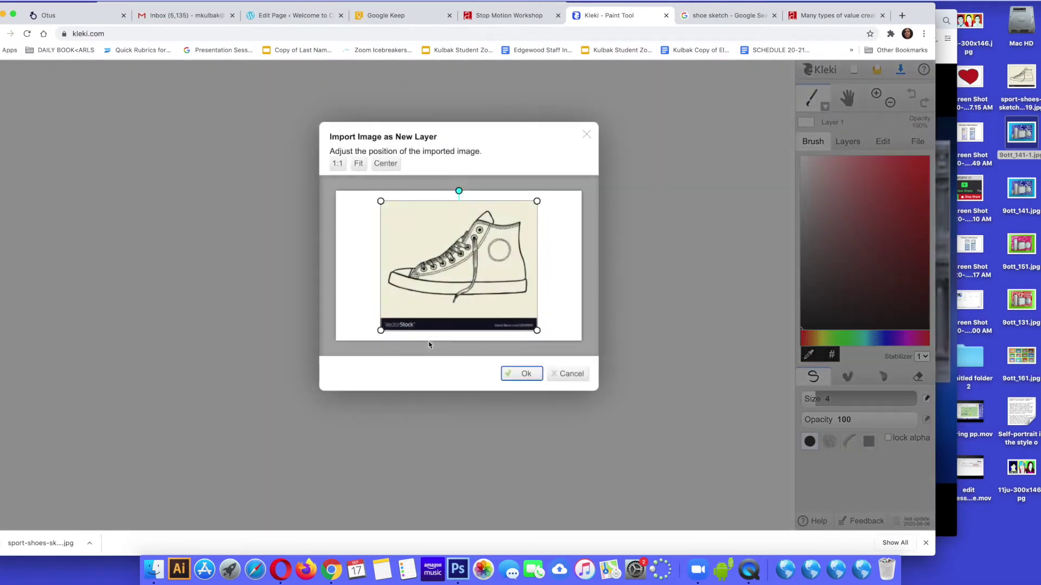
pyautogui.click(529, 373)
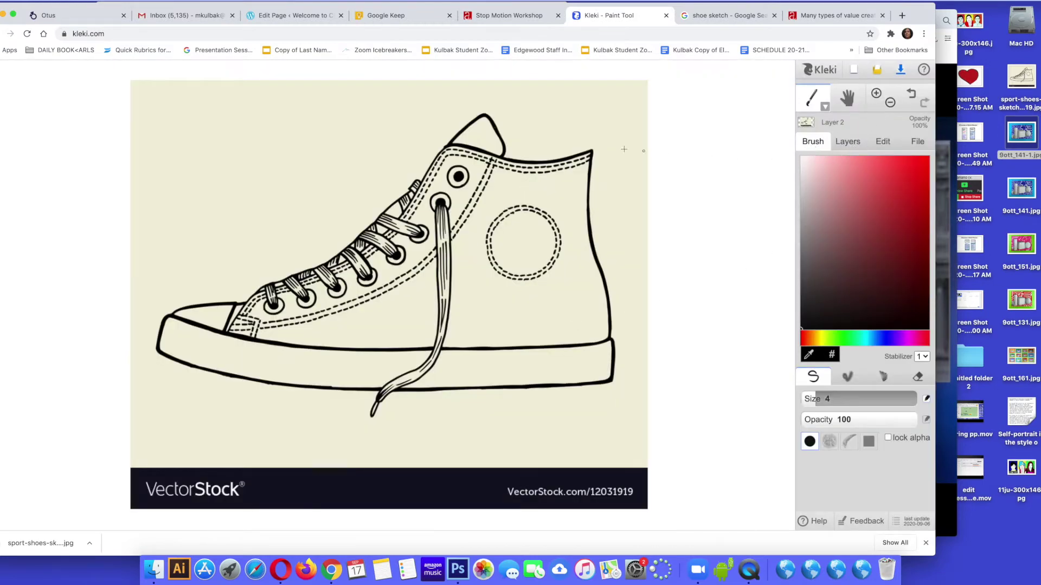
# - Add empty Layer 3 above the sketch and lower Layer 2's opacity to 26%
pyautogui.moveTo(919, 14); pyautogui.dragTo(992, 17)
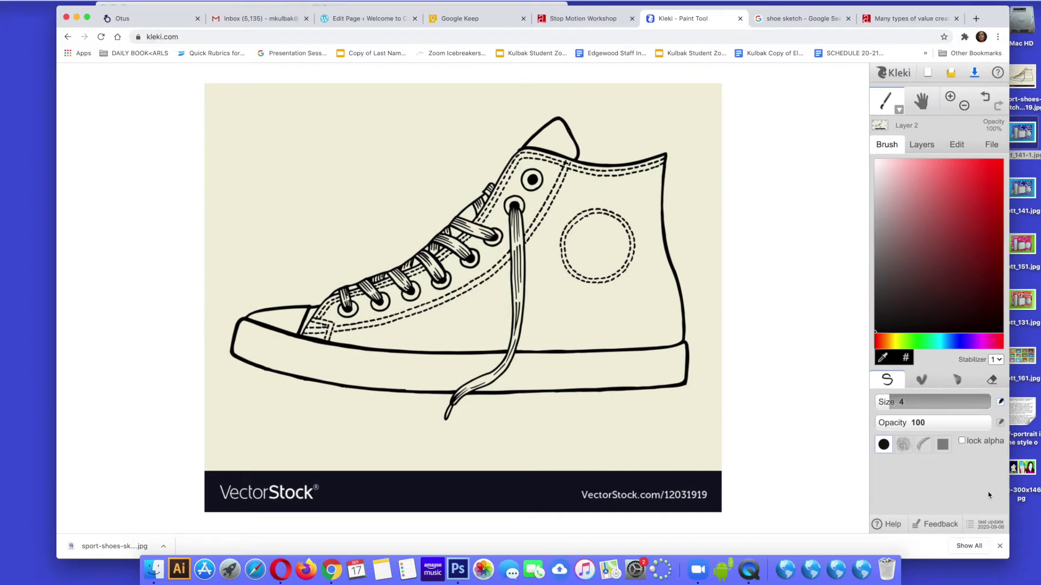
pyautogui.click(921, 144)
pyautogui.click(930, 202)
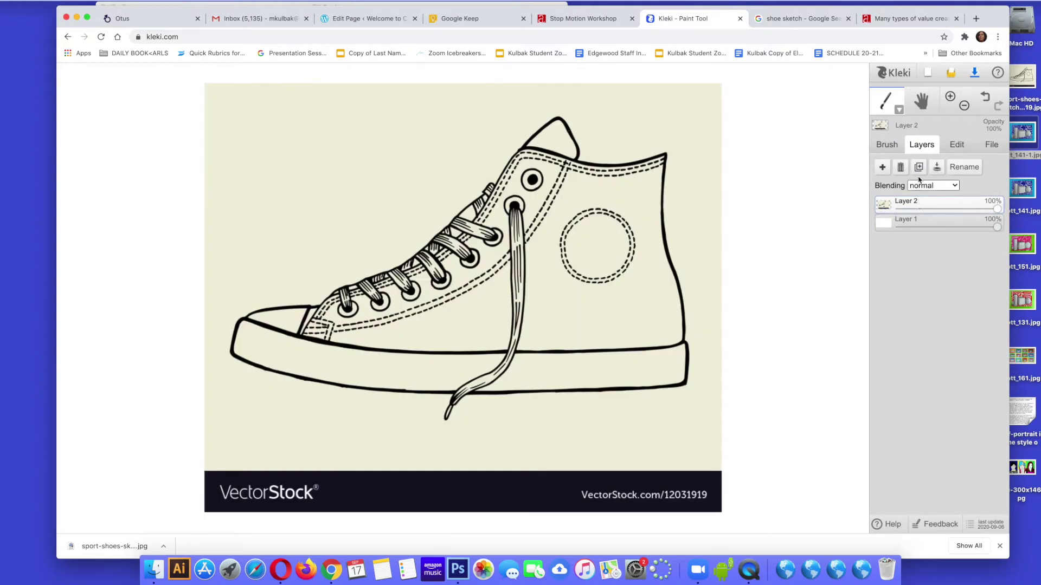
pyautogui.click(883, 169)
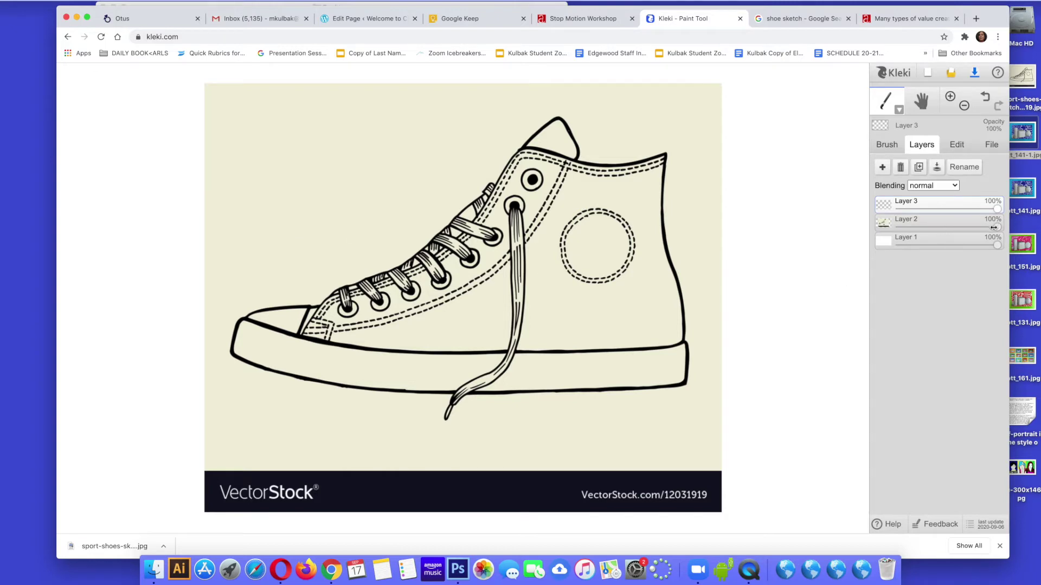
pyautogui.moveTo(994, 227); pyautogui.dragTo(924, 227)
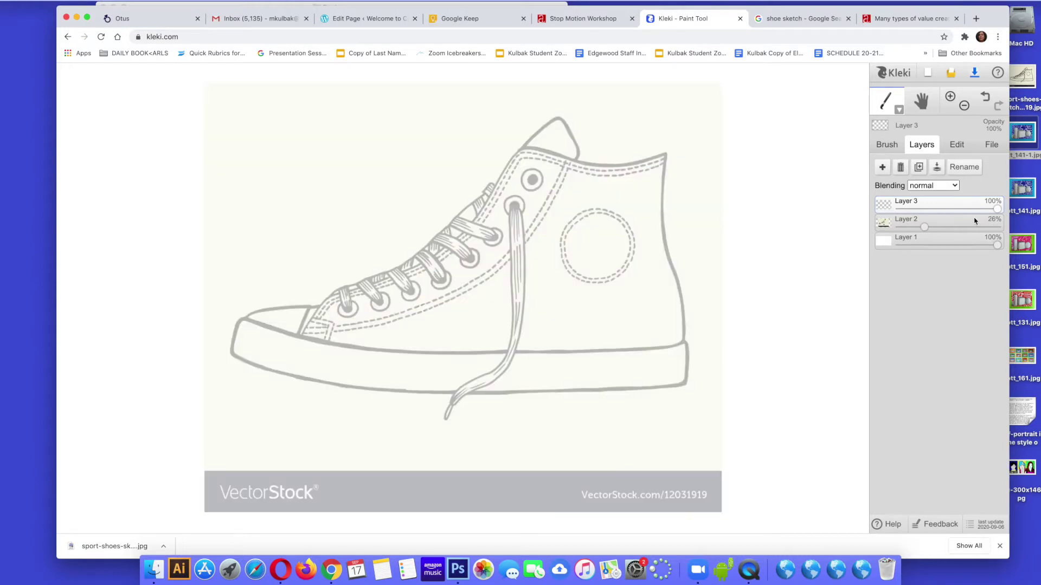
pyautogui.click(900, 111)
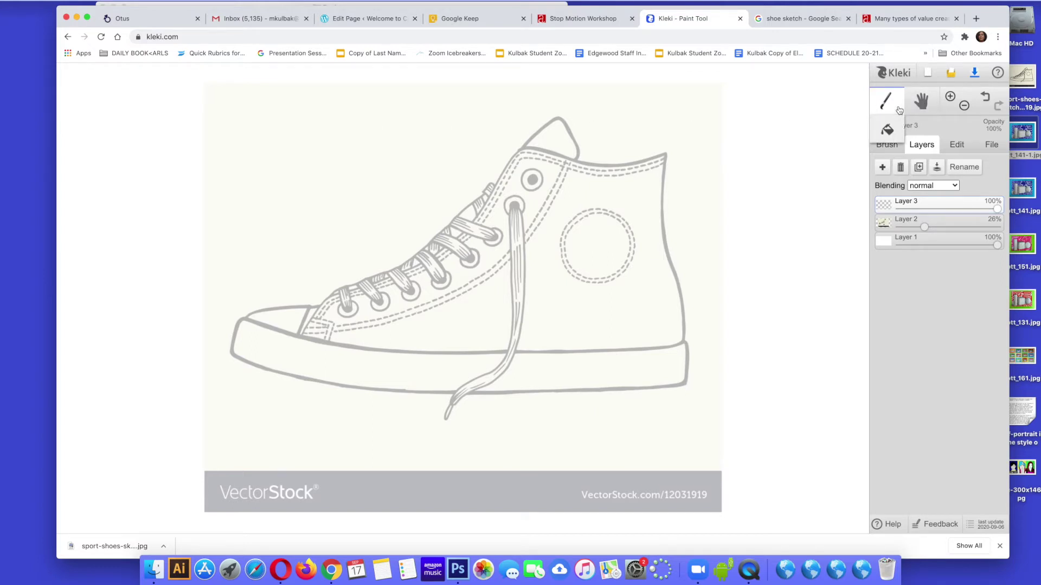
# - Trace the sneaker's heel outline, laces and top eyelets in black on Layer 3
pyautogui.click(899, 111)
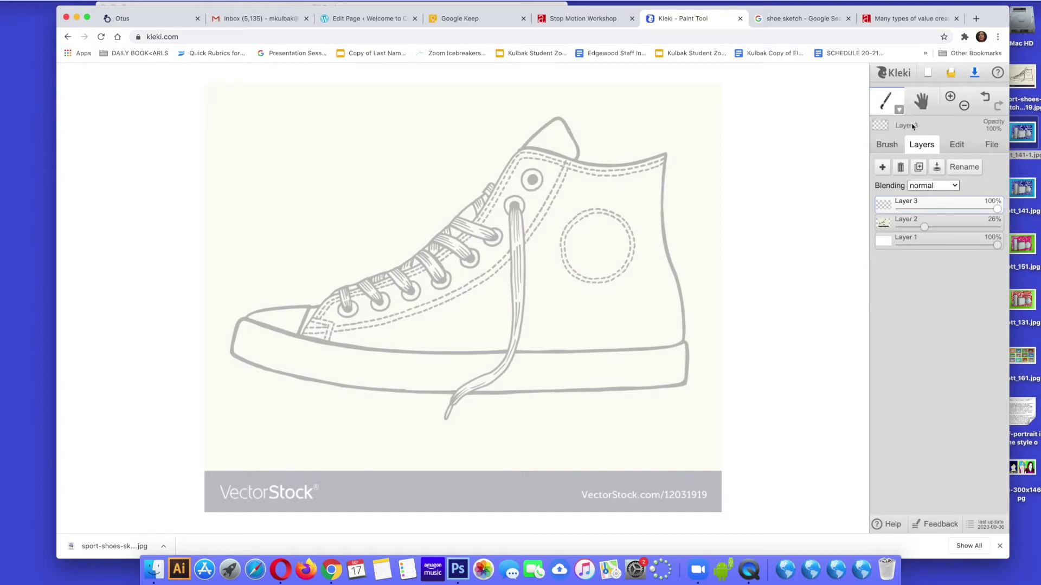
pyautogui.click(888, 146)
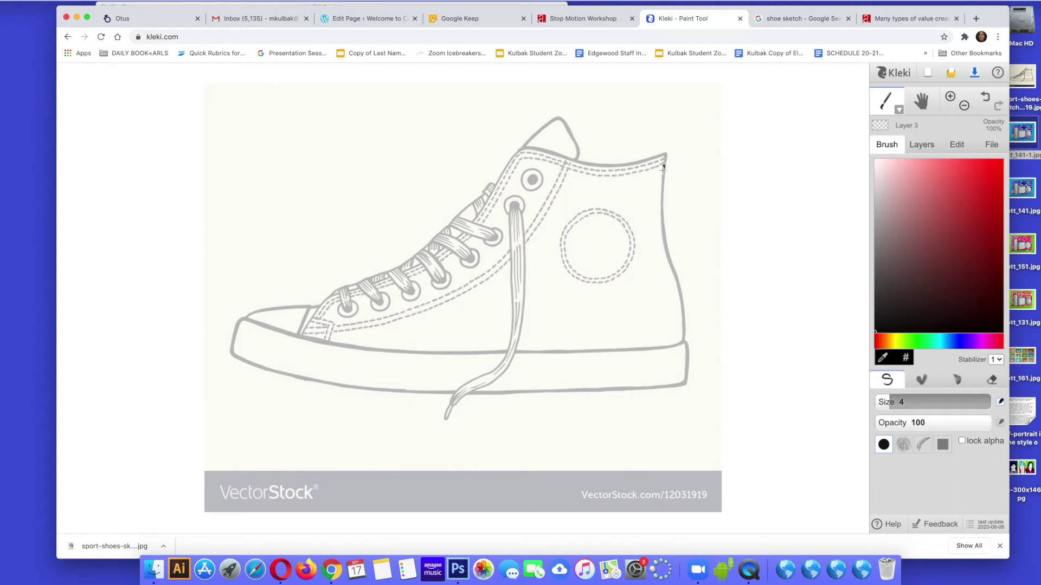
pyautogui.moveTo(662, 216)
pyautogui.mouseDown()
pyautogui.moveTo(679, 349)
pyautogui.moveTo(374, 350)
pyautogui.moveTo(248, 319)
pyautogui.moveTo(316, 307)
pyautogui.moveTo(302, 332)
pyautogui.moveTo(305, 310)
pyautogui.moveTo(424, 253)
pyautogui.moveTo(495, 191)
pyautogui.moveTo(487, 182)
pyautogui.moveTo(497, 192)
pyautogui.moveTo(477, 213)
pyautogui.mouseUp()
pyautogui.moveTo(446, 228); pyautogui.dragTo(493, 234)
pyautogui.moveTo(473, 255)
pyautogui.mouseDown()
pyautogui.moveTo(445, 241)
pyautogui.moveTo(437, 281)
pyautogui.moveTo(423, 247)
pyautogui.moveTo(435, 278)
pyautogui.moveTo(437, 266)
pyautogui.mouseUp()
pyautogui.moveTo(359, 288); pyautogui.dragTo(383, 302)
pyautogui.moveTo(383, 298)
pyautogui.mouseDown()
pyautogui.moveTo(367, 280)
pyautogui.moveTo(374, 297)
pyautogui.mouseUp()
pyautogui.moveTo(386, 274)
pyautogui.mouseDown()
pyautogui.moveTo(415, 293)
pyautogui.moveTo(407, 287)
pyautogui.mouseUp()
pyautogui.moveTo(340, 289); pyautogui.dragTo(347, 314)
pyautogui.moveTo(347, 314)
pyautogui.mouseDown()
pyautogui.moveTo(351, 290)
pyautogui.moveTo(339, 308)
pyautogui.moveTo(380, 310)
pyautogui.moveTo(382, 296)
pyautogui.moveTo(405, 300)
pyautogui.moveTo(440, 287)
pyautogui.mouseUp()
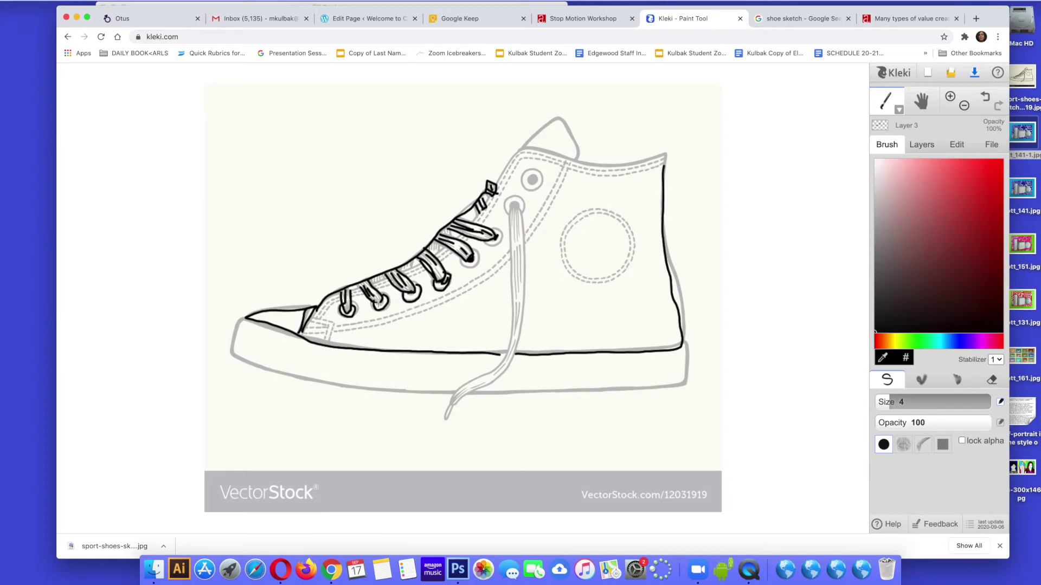
pyautogui.moveTo(507, 212)
pyautogui.mouseDown()
pyautogui.moveTo(514, 200)
pyautogui.moveTo(523, 209)
pyautogui.moveTo(535, 184)
pyautogui.moveTo(521, 185)
pyautogui.moveTo(541, 172)
pyautogui.moveTo(521, 150)
pyautogui.moveTo(668, 161)
pyautogui.mouseUp()
# - Ink the collar edge, heel tab and dashed stitching lines in black
pyautogui.moveTo(574, 161)
pyautogui.mouseDown()
pyautogui.moveTo(579, 151)
pyautogui.moveTo(554, 116)
pyautogui.mouseUp()
pyautogui.moveTo(554, 116); pyautogui.dragTo(524, 150)
pyautogui.moveTo(529, 160); pyautogui.dragTo(591, 173)
pyautogui.moveTo(621, 176); pyautogui.dragTo(642, 174)
pyautogui.moveTo(314, 319); pyautogui.dragTo(321, 321)
pyautogui.moveTo(325, 323); pyautogui.dragTo(344, 330)
pyautogui.moveTo(349, 330); pyautogui.dragTo(389, 322)
pyautogui.moveTo(399, 319); pyautogui.dragTo(426, 311)
pyautogui.moveTo(428, 310); pyautogui.dragTo(444, 304)
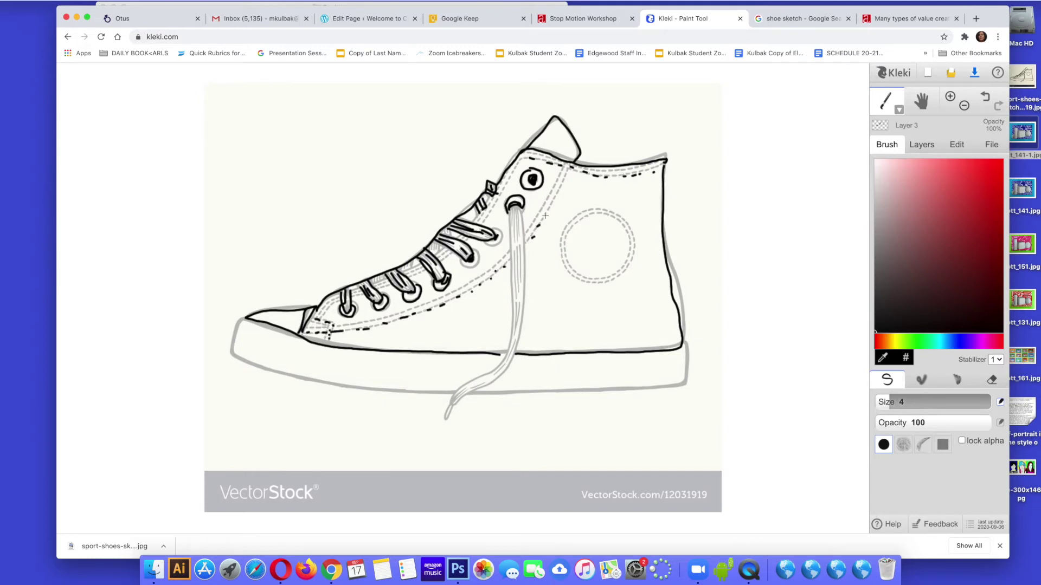
pyautogui.moveTo(544, 208); pyautogui.dragTo(535, 216)
pyautogui.moveTo(534, 222); pyautogui.dragTo(528, 233)
# - Ink the toe stitching, lace loops, hanging shoelace, sole and dashed side circle
pyautogui.moveTo(321, 319)
pyautogui.mouseDown()
pyautogui.moveTo(339, 296)
pyautogui.moveTo(322, 314)
pyautogui.moveTo(362, 289)
pyautogui.mouseUp()
pyautogui.moveTo(375, 291); pyautogui.dragTo(424, 267)
pyautogui.moveTo(445, 265)
pyautogui.mouseDown()
pyautogui.moveTo(502, 238)
pyautogui.moveTo(494, 243)
pyautogui.mouseUp()
pyautogui.moveTo(437, 262); pyautogui.dragTo(464, 240)
pyautogui.moveTo(502, 184); pyautogui.dragTo(510, 173)
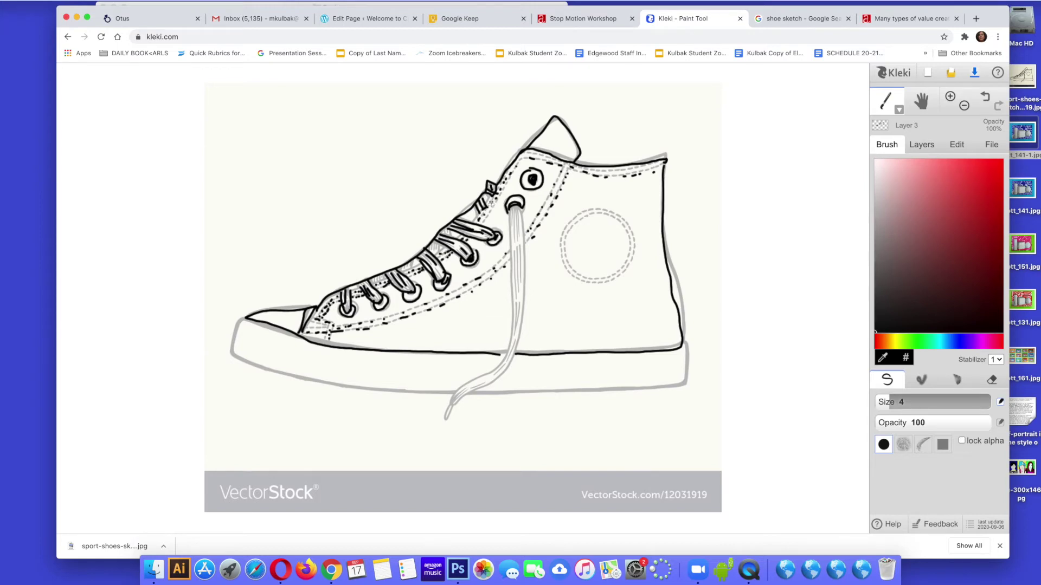
pyautogui.moveTo(446, 419)
pyautogui.mouseDown()
pyautogui.moveTo(511, 334)
pyautogui.moveTo(512, 213)
pyautogui.moveTo(521, 313)
pyautogui.moveTo(453, 403)
pyautogui.moveTo(486, 380)
pyautogui.mouseUp()
pyautogui.moveTo(247, 319)
pyautogui.mouseDown()
pyautogui.moveTo(229, 358)
pyautogui.moveTo(463, 397)
pyautogui.moveTo(692, 383)
pyautogui.moveTo(686, 333)
pyautogui.mouseUp()
pyautogui.moveTo(564, 244)
pyautogui.mouseDown()
pyautogui.moveTo(602, 280)
pyautogui.moveTo(619, 219)
pyautogui.moveTo(586, 211)
pyautogui.mouseUp()
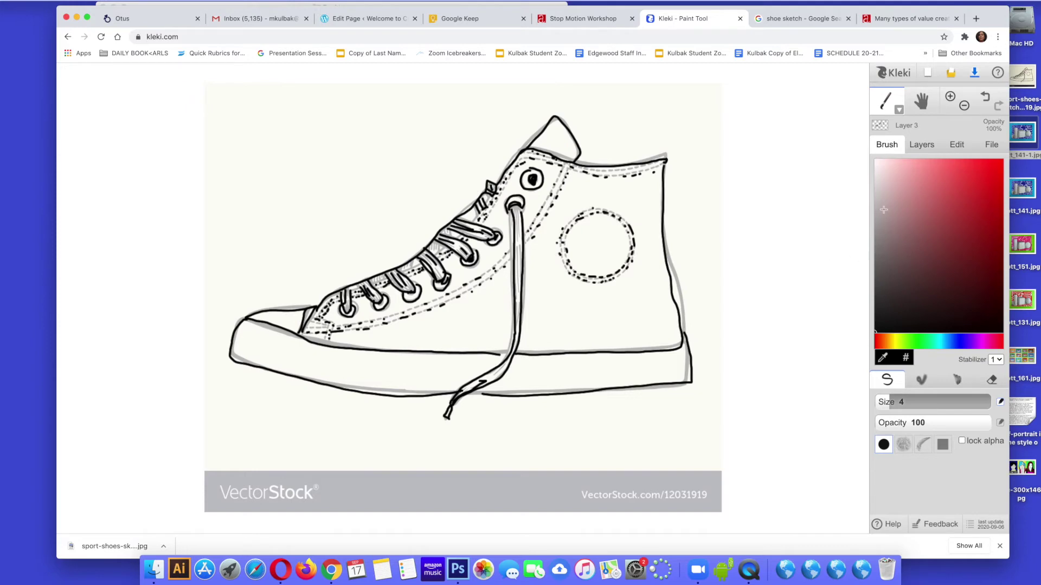
# - Add a new Layer 4 and move it beneath the inked drawing layer
pyautogui.click(921, 145)
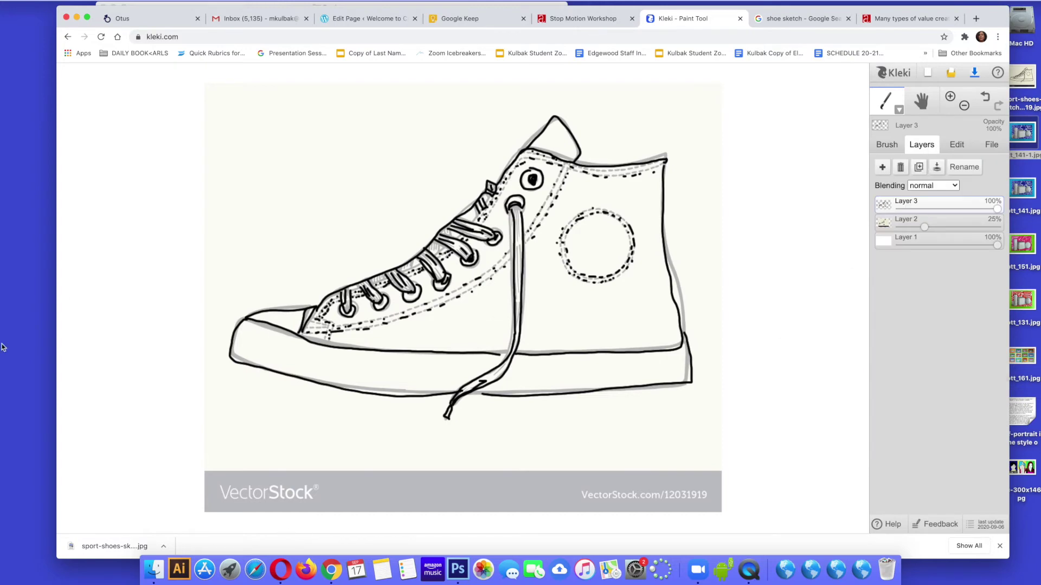
pyautogui.click(882, 167)
pyautogui.moveTo(905, 209); pyautogui.dragTo(900, 225)
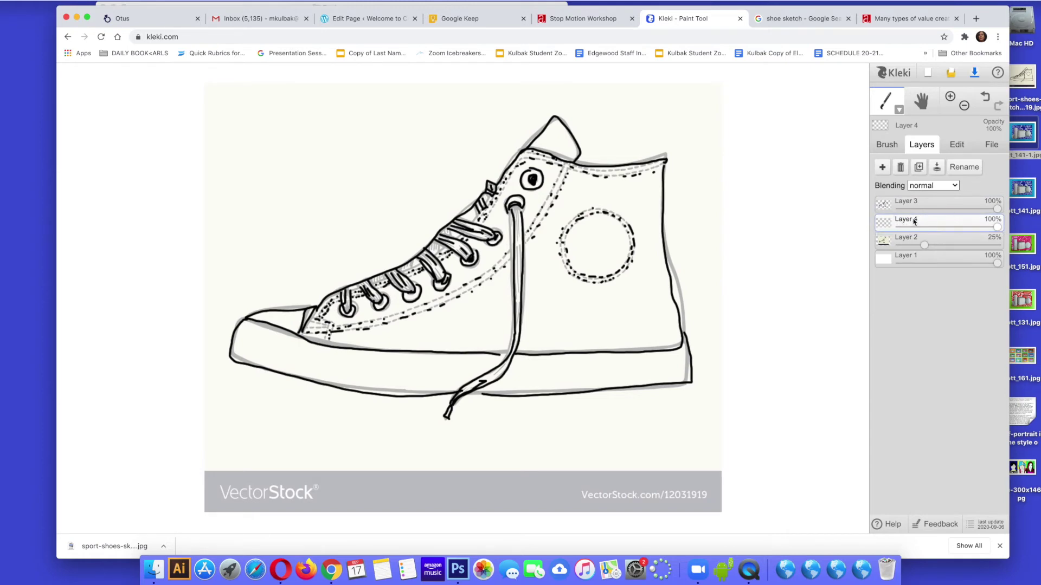
# - Rename the inked drawing layer to 'outline'
pyautogui.doubleClick(912, 222)
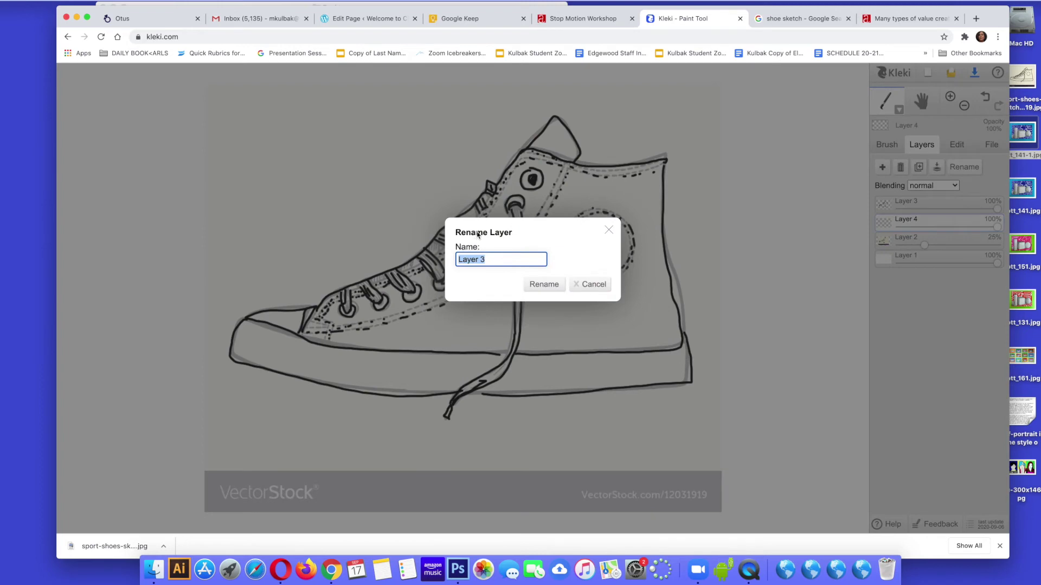
pyautogui.write('color')
pyautogui.press('Return')
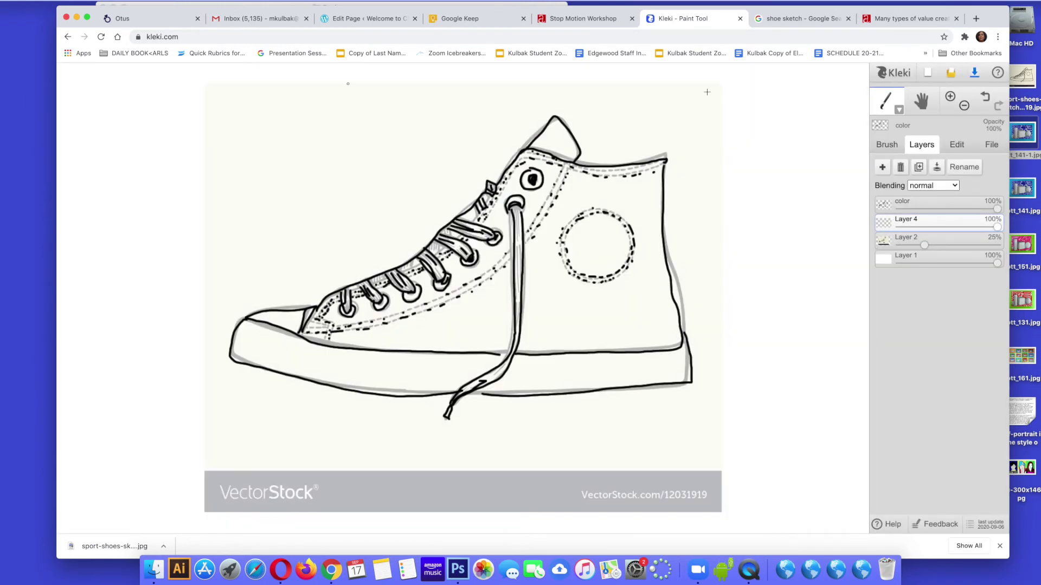
pyautogui.doubleClick(909, 206)
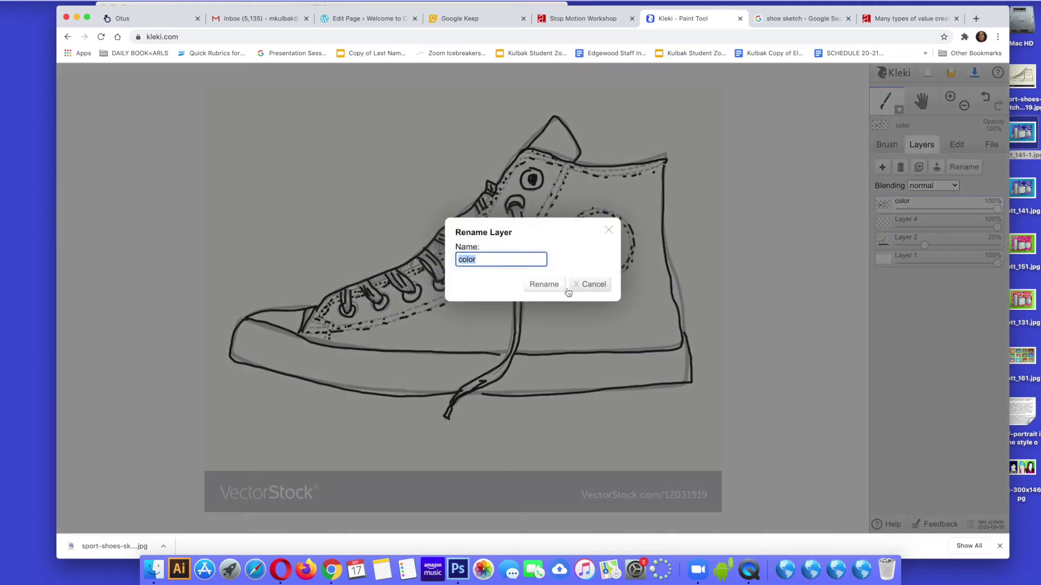
pyautogui.click(572, 289)
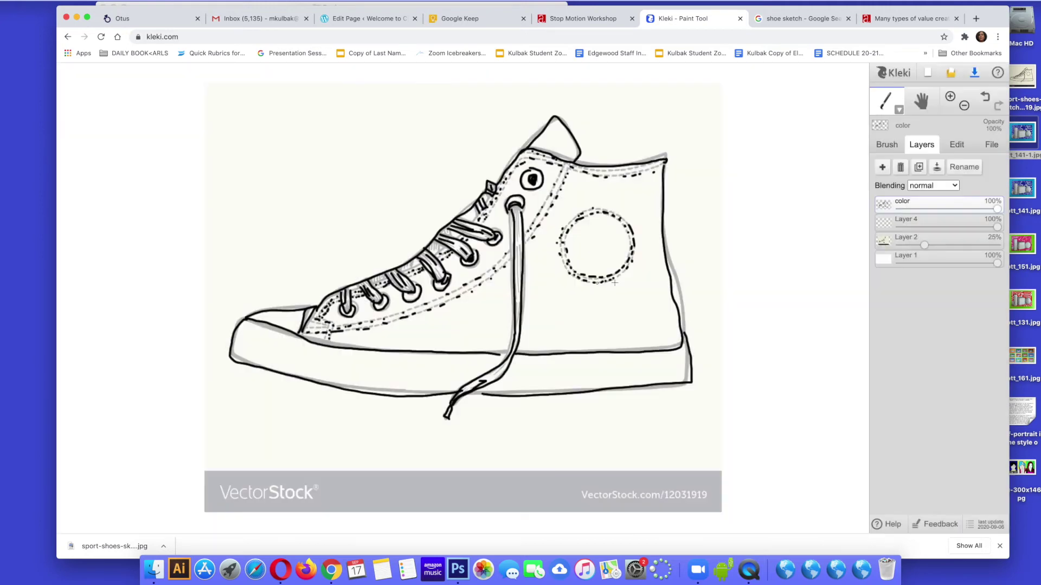
pyautogui.doubleClick(906, 206)
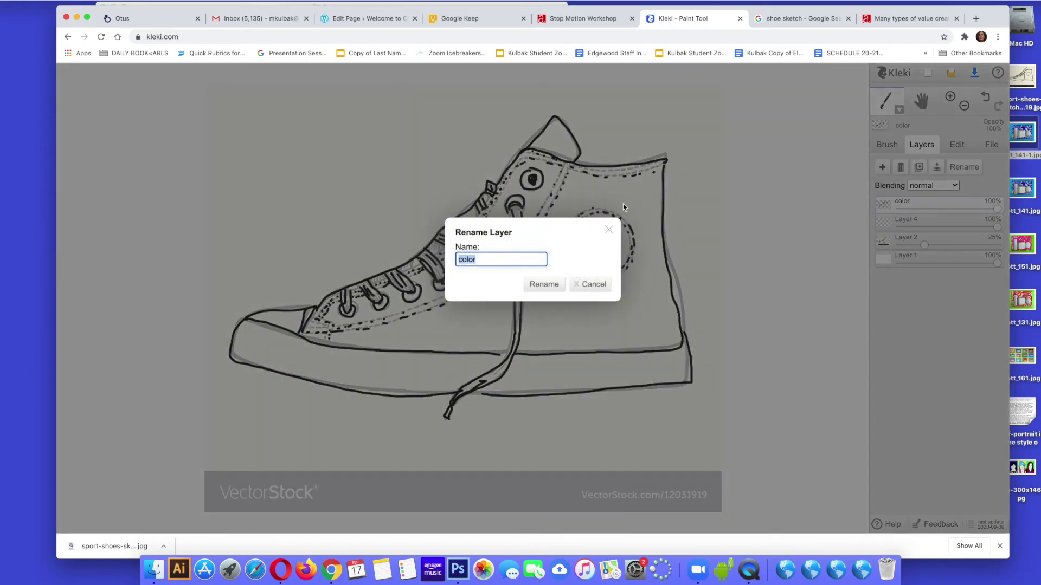
pyautogui.write('outline')
pyautogui.press('Return')
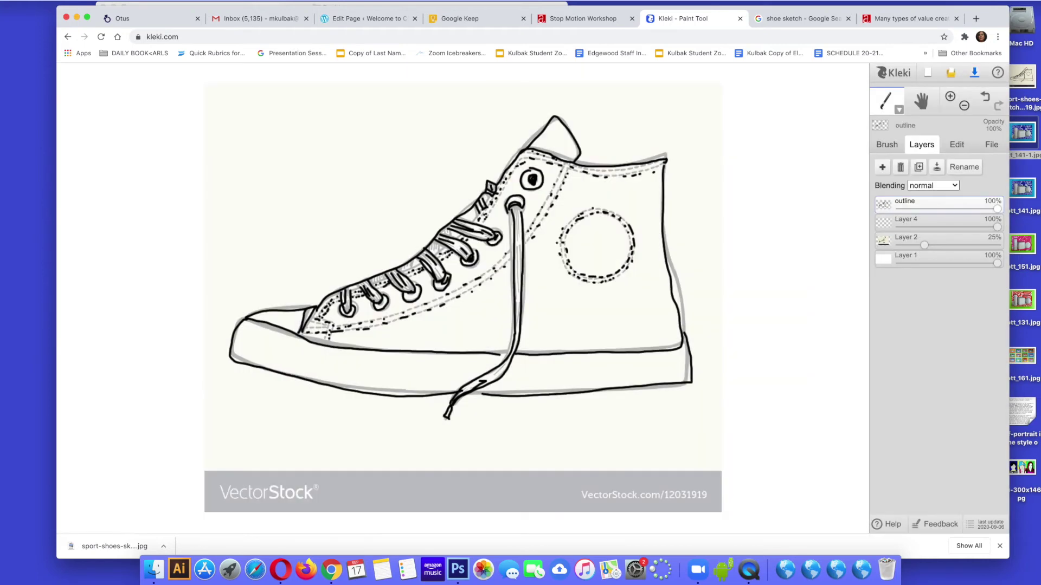
# - Name Layer 4 'color' and the reference Layer 2 'image', then select the color layer
pyautogui.doubleClick(910, 222)
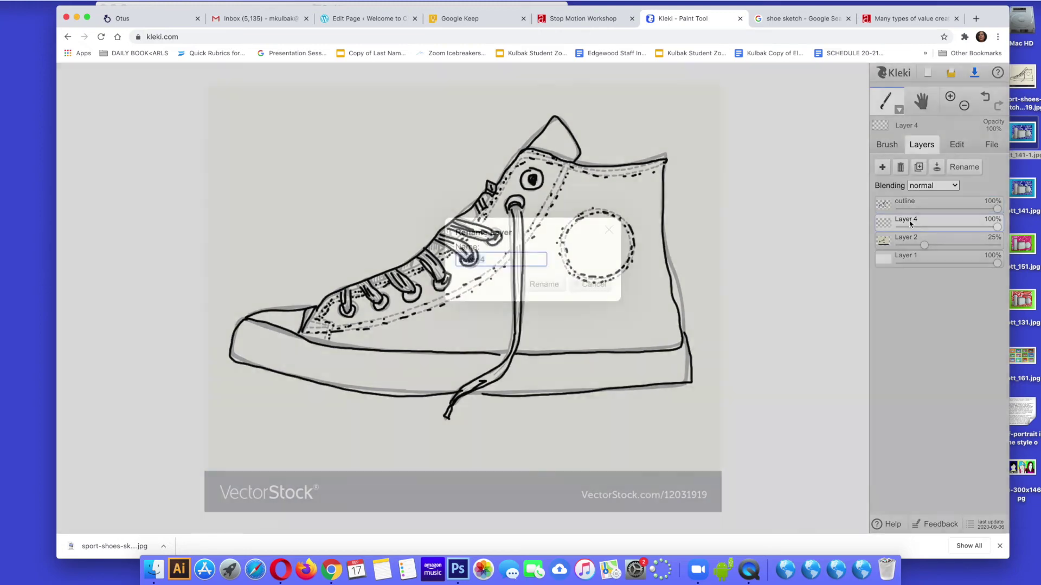
pyautogui.write('color')
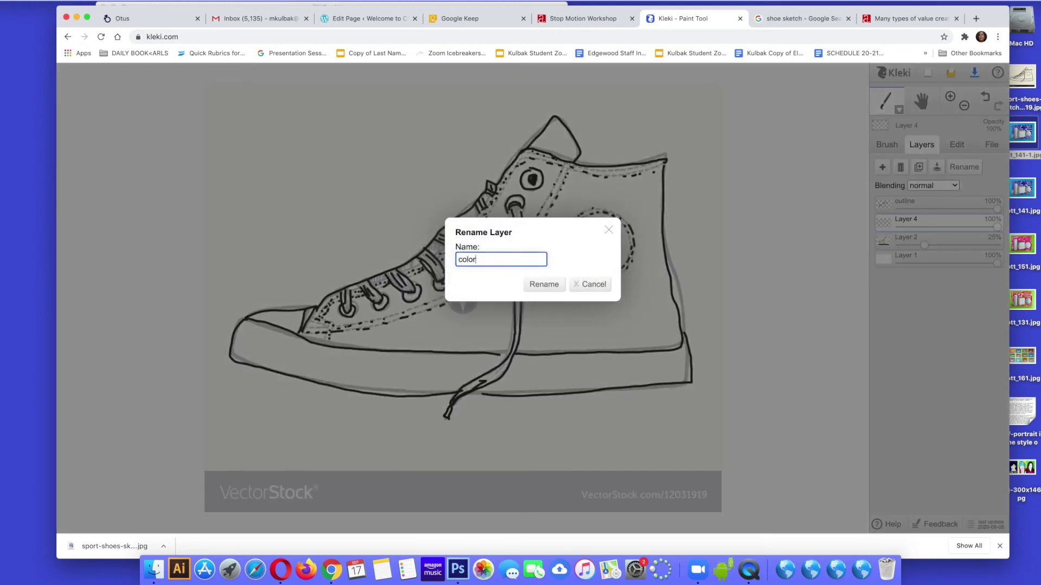
pyautogui.press('Return')
pyautogui.doubleClick(904, 242)
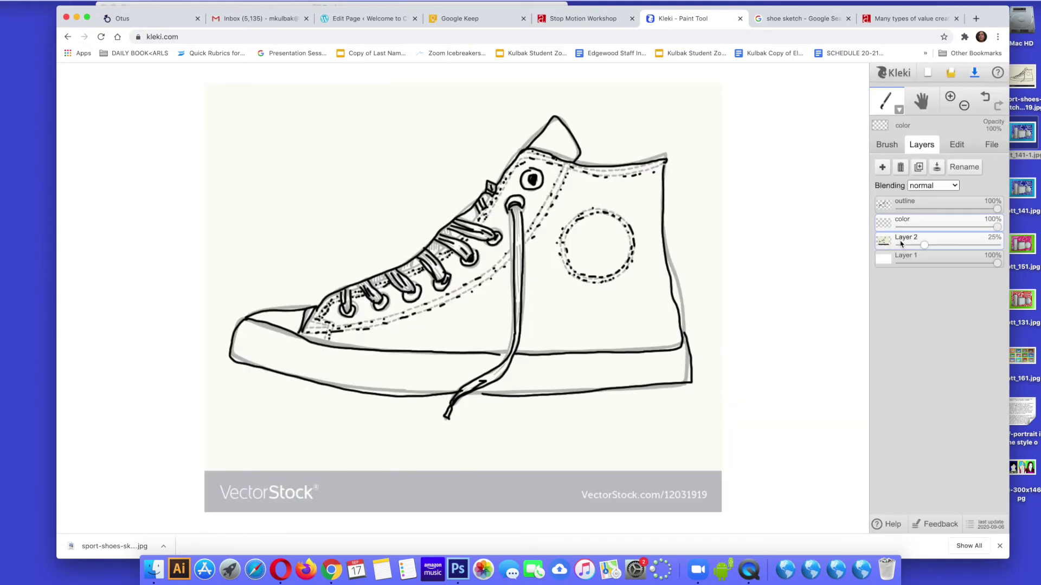
pyautogui.write('image')
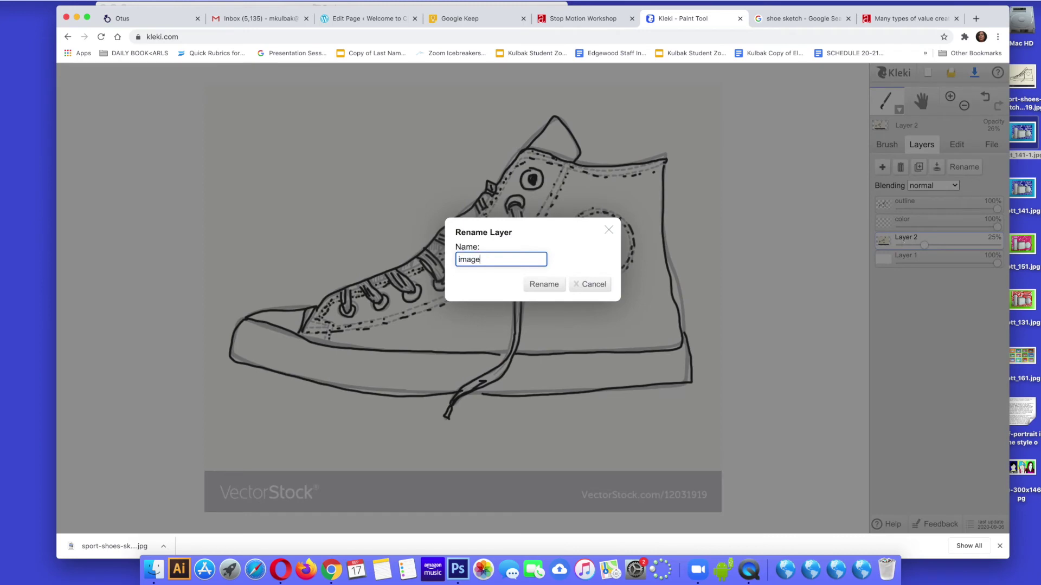
pyautogui.press('Return')
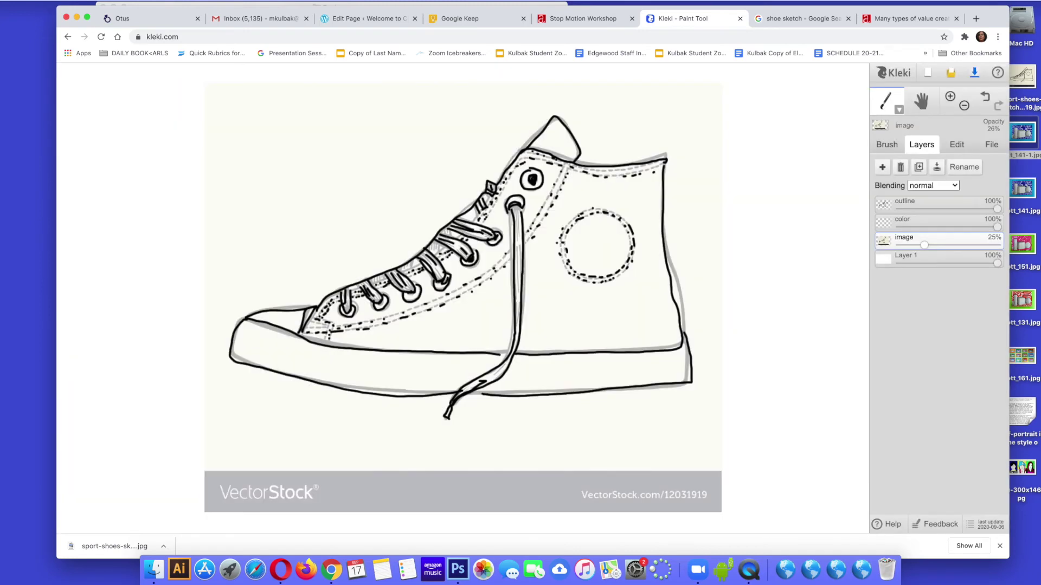
pyautogui.click(917, 224)
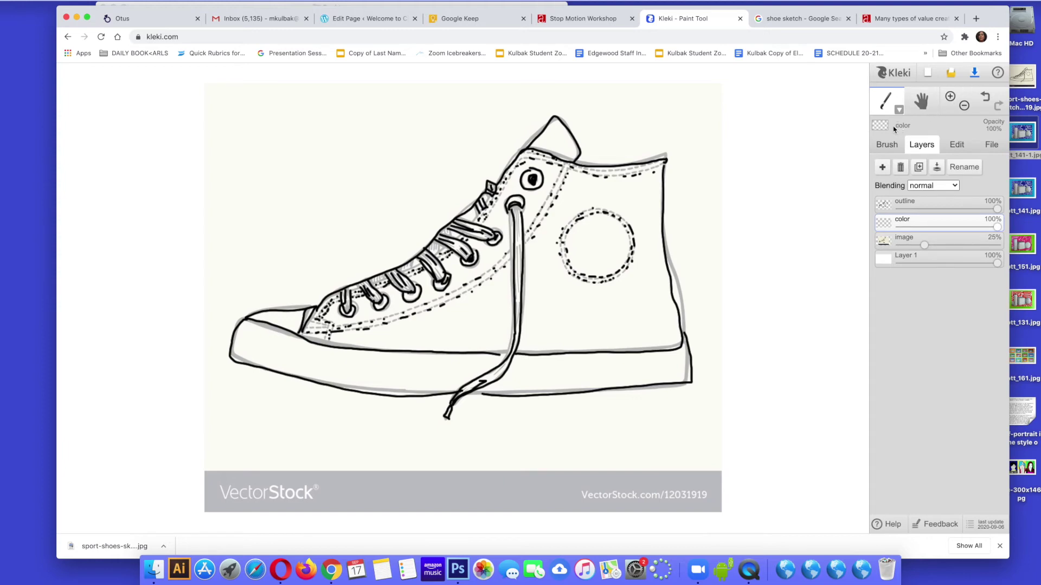
# - Set the brush to bright red, size 19, with the round solid preset
pyautogui.click(890, 148)
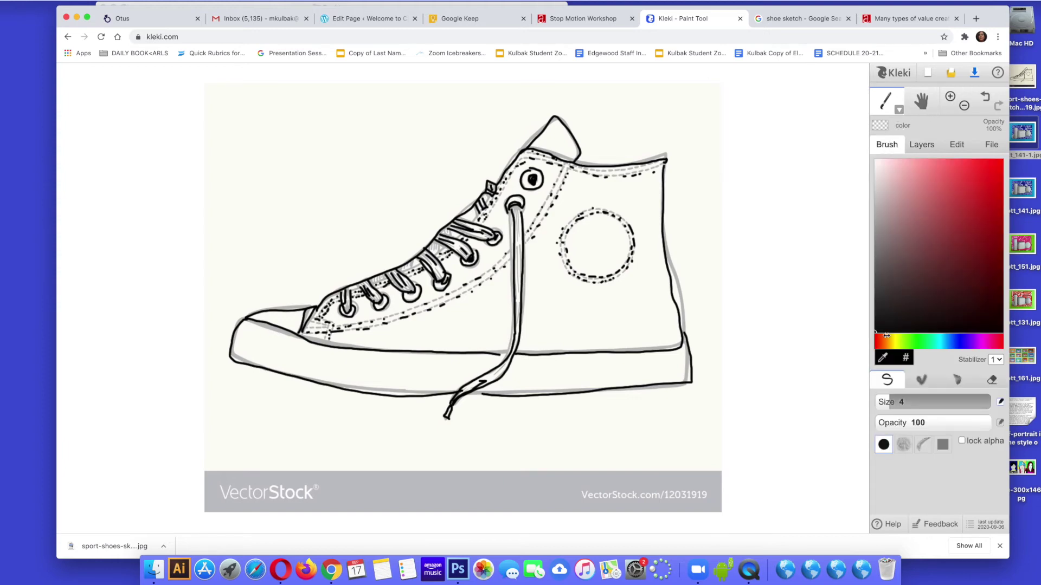
pyautogui.click(995, 172)
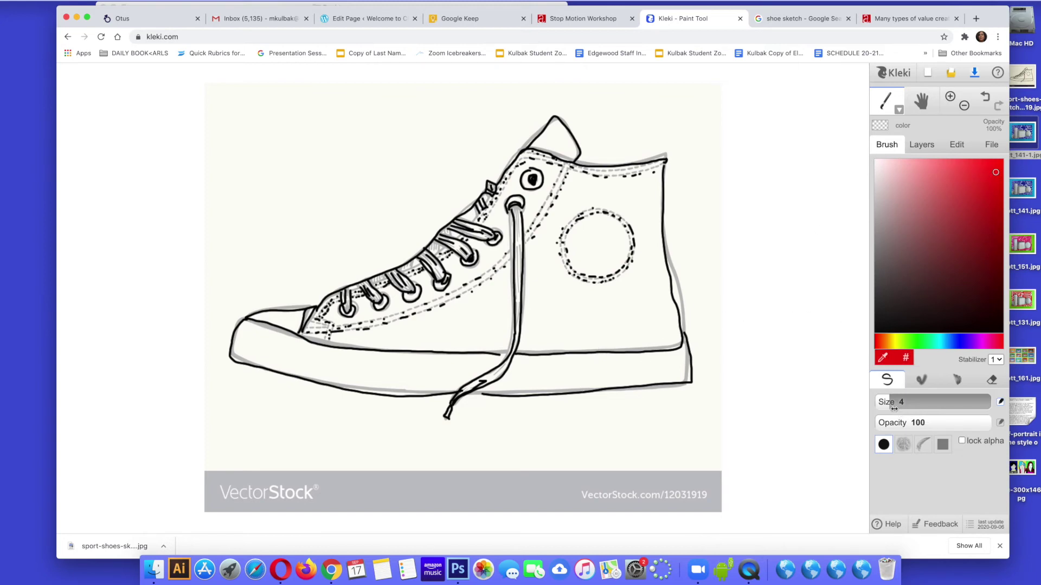
pyautogui.moveTo(889, 404); pyautogui.dragTo(908, 408)
pyautogui.click(905, 451)
pyautogui.click(926, 453)
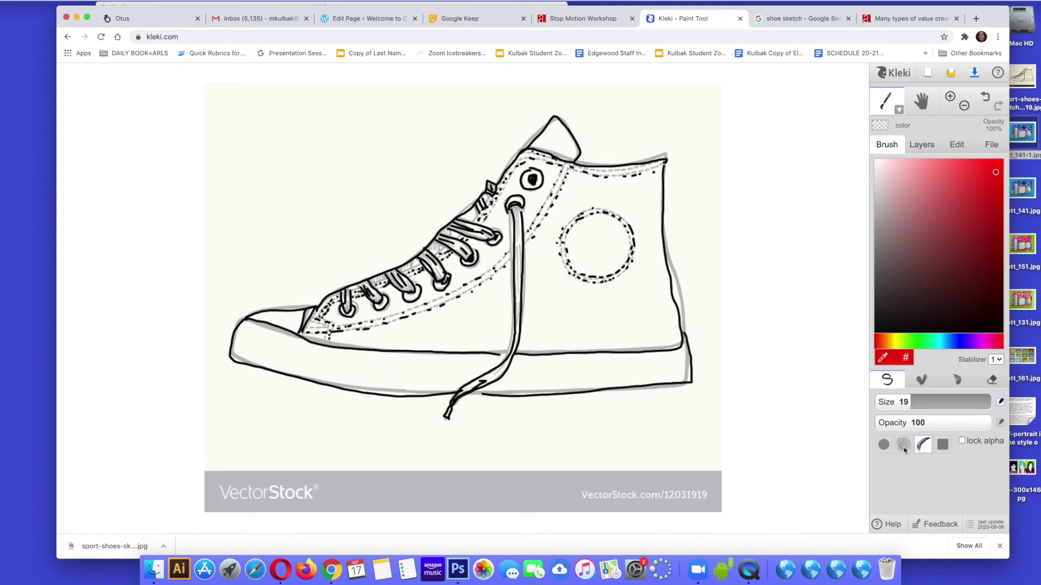
pyautogui.click(904, 448)
pyautogui.click(885, 446)
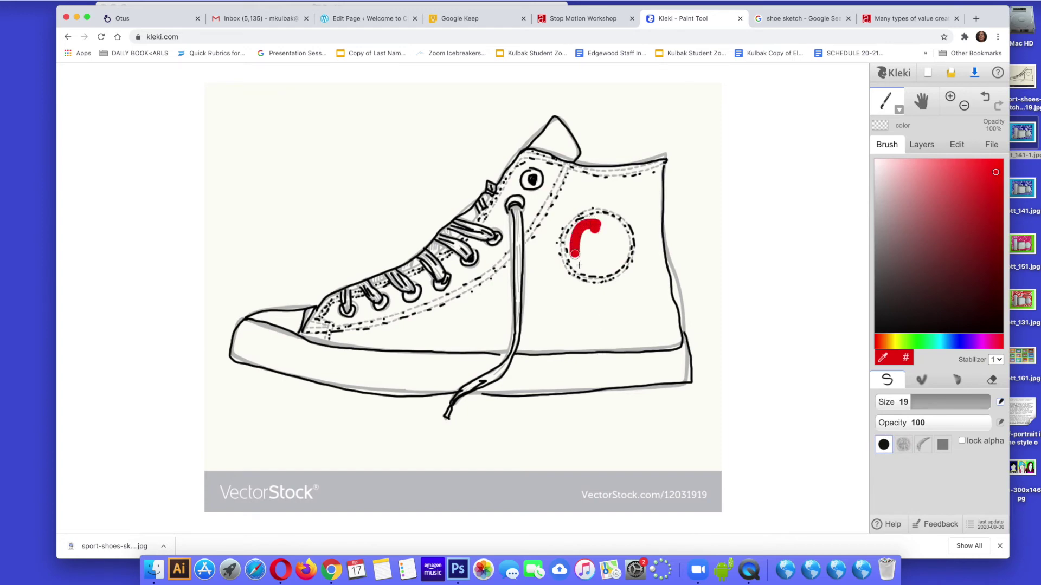
# - Fill the side circle and lace edge red, and paint the sole and toe green
pyautogui.moveTo(579, 265)
pyautogui.mouseDown()
pyautogui.moveTo(603, 276)
pyautogui.moveTo(624, 261)
pyautogui.moveTo(593, 263)
pyautogui.moveTo(606, 259)
pyautogui.mouseUp()
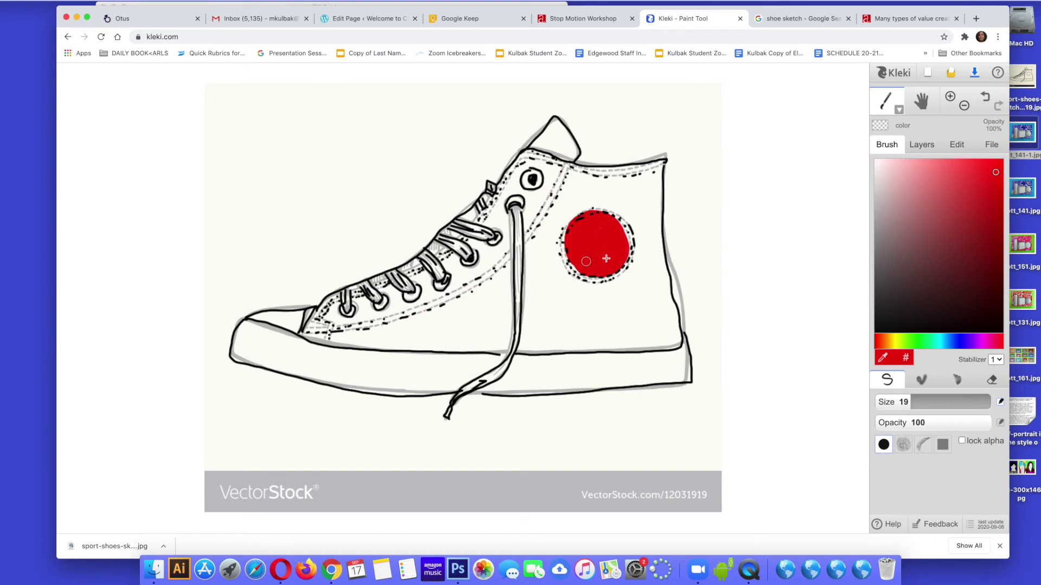
pyautogui.moveTo(434, 247)
pyautogui.mouseDown()
pyautogui.moveTo(456, 226)
pyautogui.moveTo(417, 263)
pyautogui.moveTo(335, 297)
pyautogui.moveTo(317, 313)
pyautogui.mouseUp()
pyautogui.click(914, 341)
pyautogui.moveTo(684, 345); pyautogui.dragTo(685, 379)
pyautogui.moveTo(486, 391)
pyautogui.mouseDown()
pyautogui.moveTo(689, 364)
pyautogui.moveTo(504, 389)
pyautogui.mouseUp()
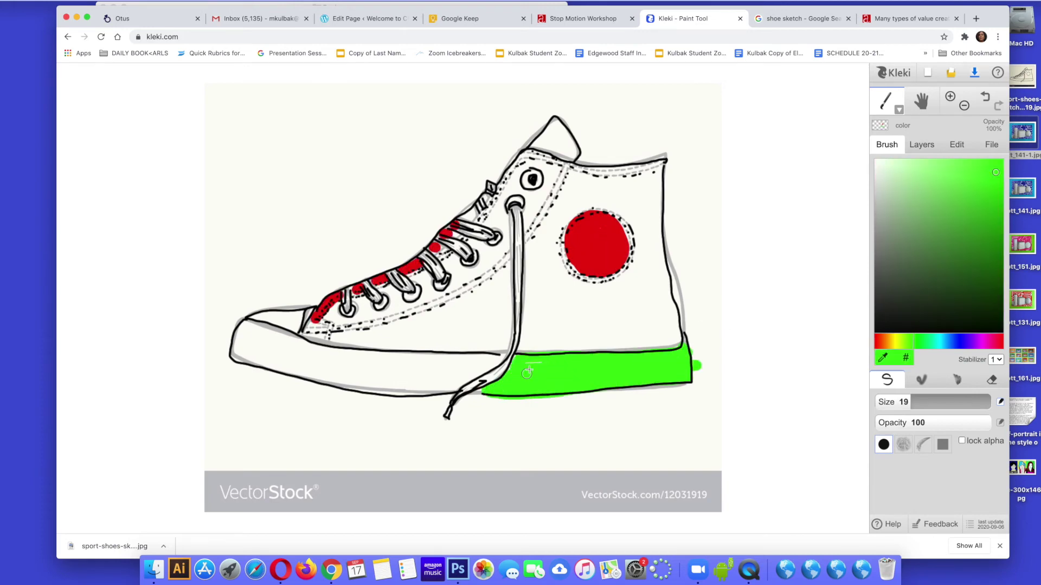
pyautogui.click(957, 144)
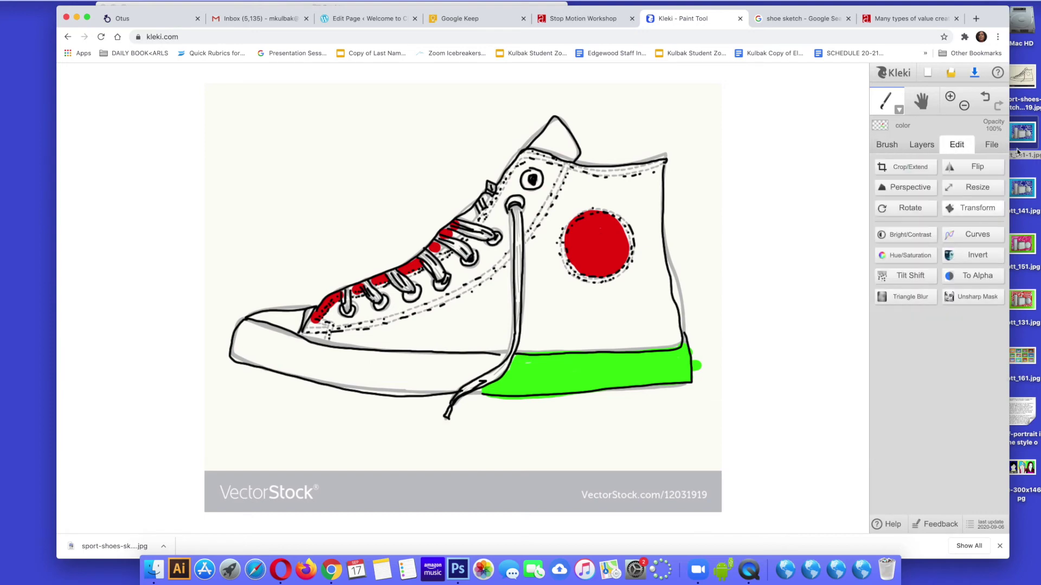
pyautogui.click(991, 144)
pyautogui.click(887, 144)
pyautogui.click(991, 380)
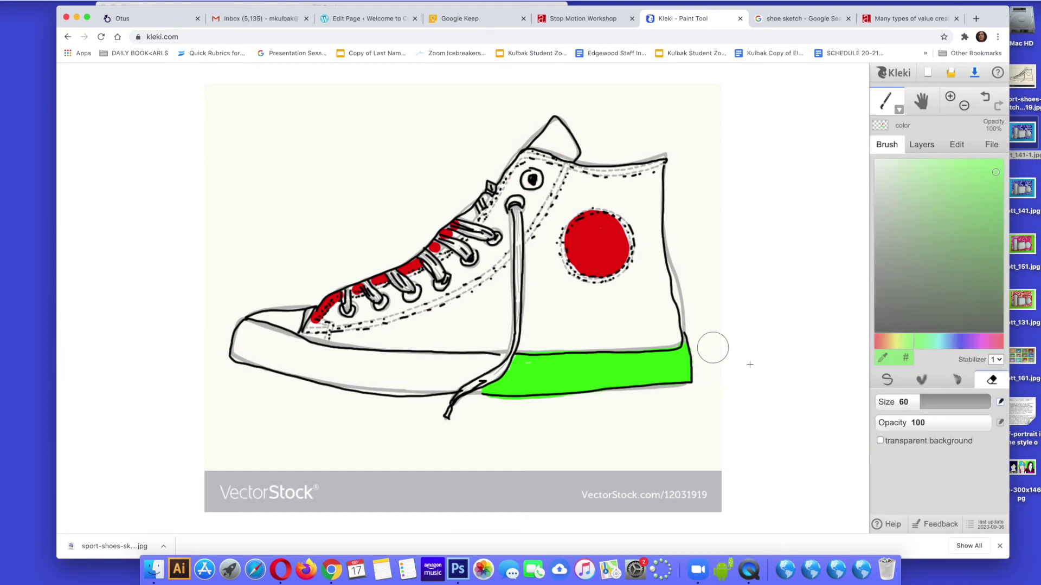
pyautogui.click(887, 380)
pyautogui.moveTo(467, 374)
pyautogui.mouseDown()
pyautogui.moveTo(320, 379)
pyautogui.moveTo(237, 357)
pyautogui.moveTo(491, 360)
pyautogui.moveTo(461, 382)
pyautogui.moveTo(244, 352)
pyautogui.mouseUp()
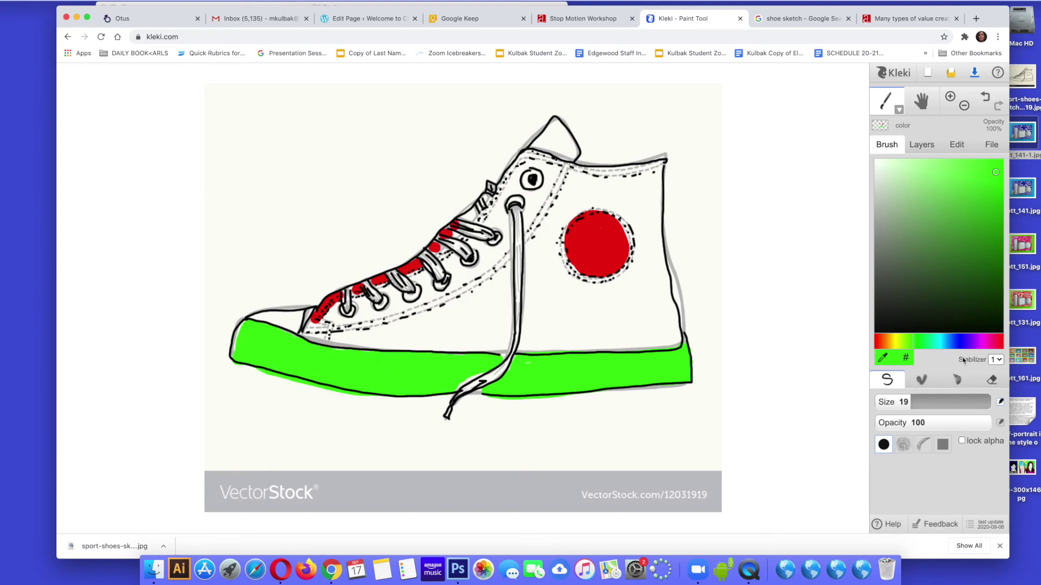
# - Paint the toe, tongue and lace gaps magenta with a smaller brush, and the collar tab red
pyautogui.click(986, 342)
pyautogui.moveTo(304, 319); pyautogui.dragTo(256, 319)
pyautogui.moveTo(911, 402); pyautogui.dragTo(889, 401)
pyautogui.moveTo(325, 313)
pyautogui.mouseDown()
pyautogui.moveTo(348, 326)
pyautogui.moveTo(492, 269)
pyautogui.moveTo(528, 232)
pyautogui.moveTo(543, 166)
pyautogui.moveTo(500, 201)
pyautogui.moveTo(501, 244)
pyautogui.moveTo(450, 255)
pyautogui.moveTo(437, 294)
pyautogui.moveTo(414, 281)
pyautogui.moveTo(386, 306)
pyautogui.moveTo(353, 303)
pyautogui.moveTo(341, 315)
pyautogui.moveTo(378, 317)
pyautogui.moveTo(367, 322)
pyautogui.moveTo(359, 310)
pyautogui.moveTo(393, 290)
pyautogui.mouseUp()
pyautogui.moveTo(346, 329); pyautogui.dragTo(333, 314)
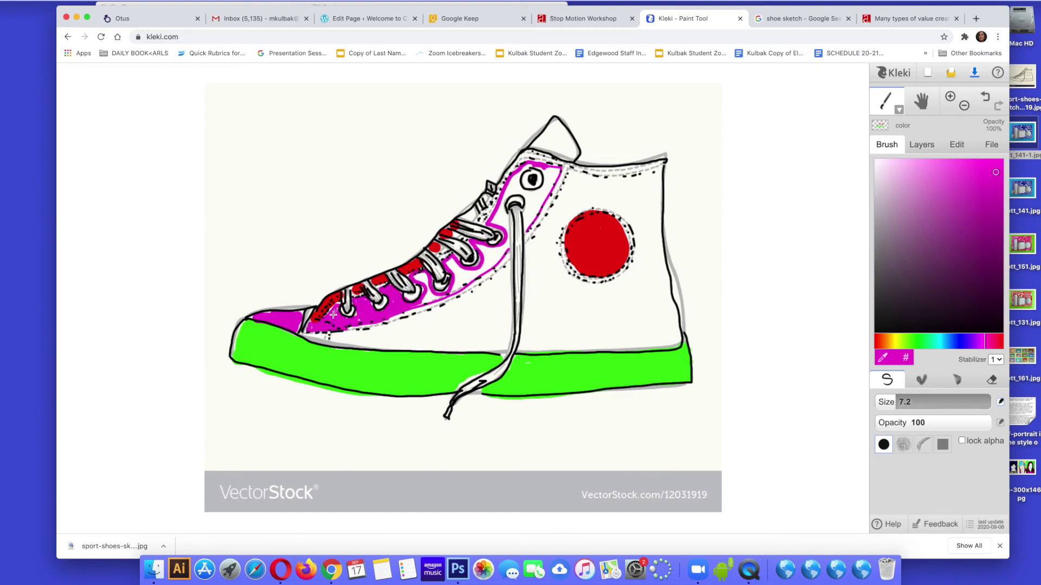
pyautogui.moveTo(437, 298)
pyautogui.mouseDown()
pyautogui.moveTo(507, 244)
pyautogui.moveTo(479, 245)
pyautogui.moveTo(507, 242)
pyautogui.moveTo(502, 207)
pyautogui.moveTo(518, 171)
pyautogui.moveTo(526, 228)
pyautogui.moveTo(509, 165)
pyautogui.mouseUp()
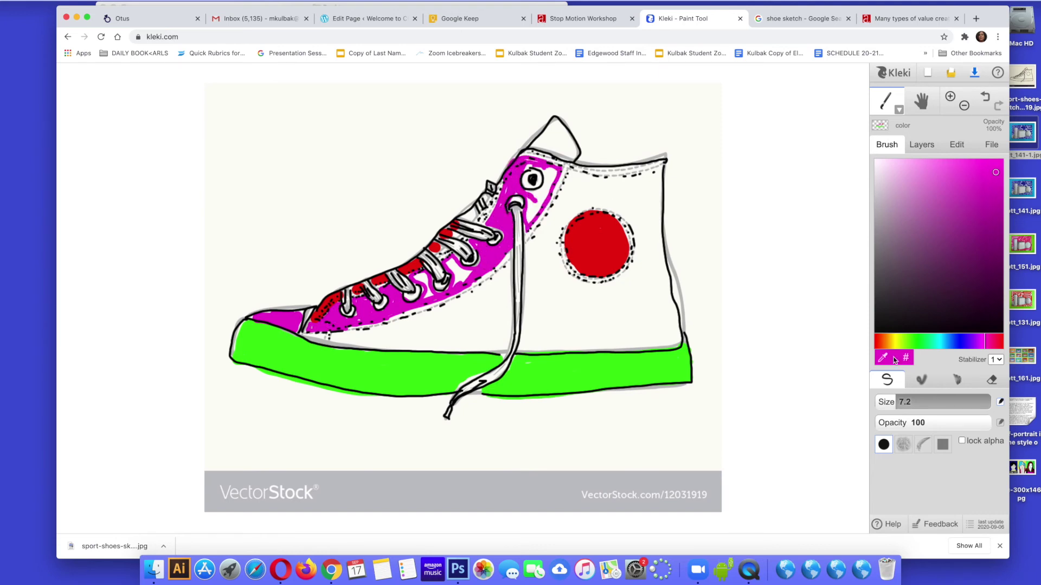
pyautogui.moveTo(541, 201)
pyautogui.mouseDown()
pyautogui.moveTo(555, 179)
pyautogui.moveTo(528, 162)
pyautogui.mouseUp()
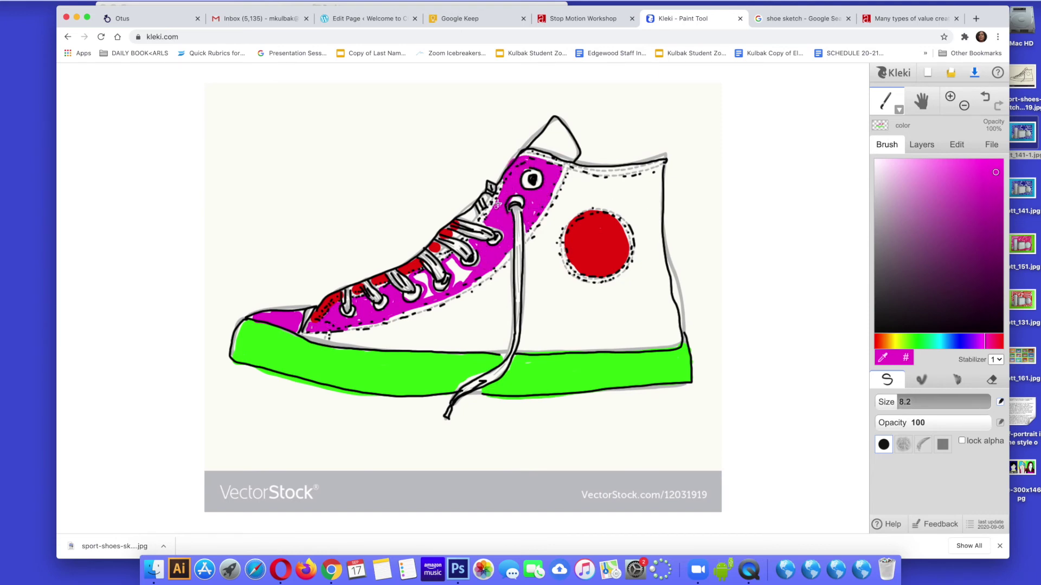
pyautogui.moveTo(480, 242)
pyautogui.mouseDown()
pyautogui.moveTo(452, 264)
pyautogui.moveTo(462, 283)
pyautogui.moveTo(447, 269)
pyautogui.moveTo(424, 287)
pyautogui.mouseUp()
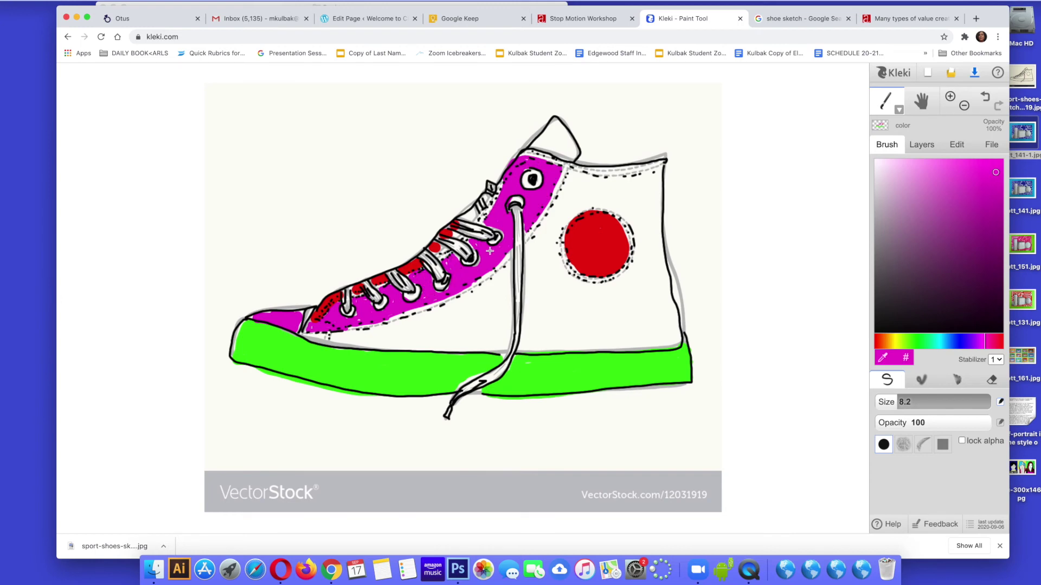
pyautogui.keyDown('alt'); pyautogui.click(445, 233); pyautogui.keyUp('alt')
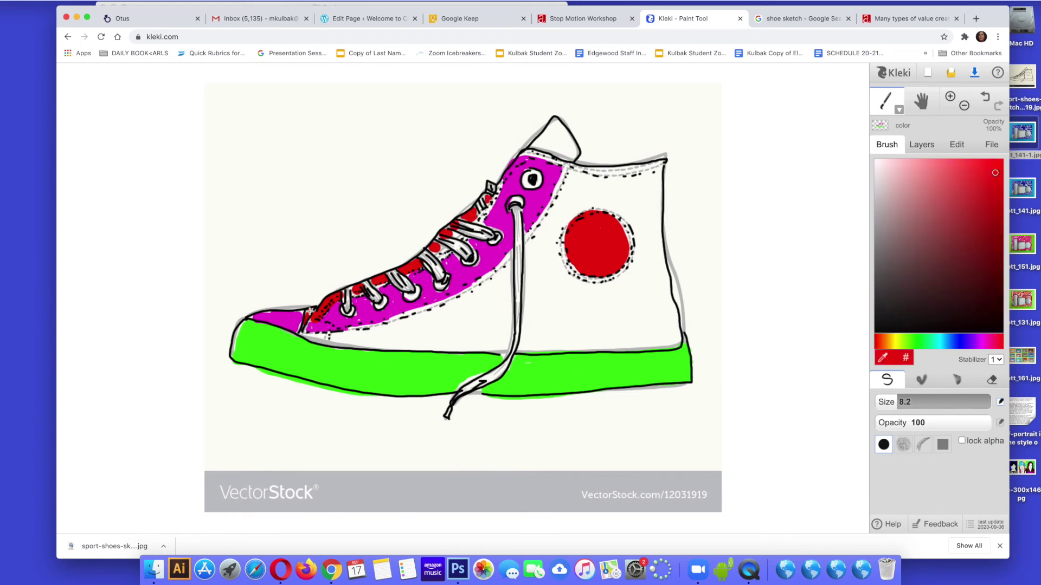
pyautogui.moveTo(542, 146)
pyautogui.mouseDown()
pyautogui.moveTo(564, 158)
pyautogui.moveTo(551, 121)
pyautogui.moveTo(560, 154)
pyautogui.moveTo(554, 133)
pyautogui.mouseUp()
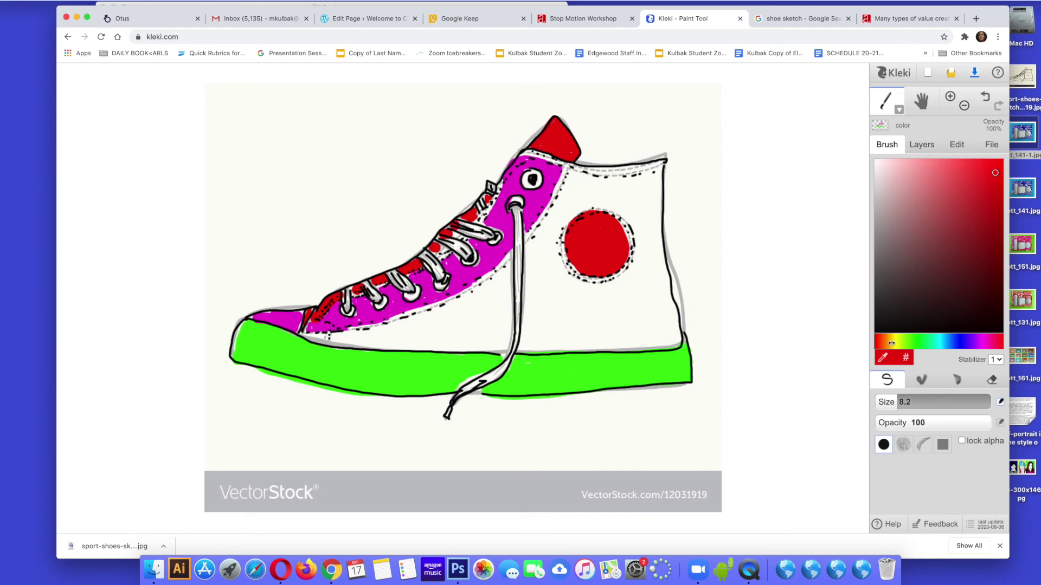
# - Paint the shoe's body and the ring around the red circle blue
pyautogui.moveTo(891, 343); pyautogui.dragTo(963, 341)
pyautogui.moveTo(309, 335)
pyautogui.mouseDown()
pyautogui.moveTo(502, 276)
pyautogui.moveTo(511, 340)
pyautogui.moveTo(364, 348)
pyautogui.moveTo(315, 337)
pyautogui.moveTo(544, 363)
pyautogui.moveTo(448, 330)
pyautogui.moveTo(493, 295)
pyautogui.moveTo(501, 337)
pyautogui.moveTo(484, 327)
pyautogui.moveTo(428, 332)
pyautogui.moveTo(498, 330)
pyautogui.moveTo(531, 301)
pyautogui.moveTo(637, 344)
pyautogui.moveTo(659, 253)
pyautogui.moveTo(607, 168)
pyautogui.moveTo(538, 270)
pyautogui.moveTo(454, 302)
pyautogui.moveTo(629, 201)
pyautogui.moveTo(558, 304)
pyautogui.moveTo(545, 298)
pyautogui.moveTo(569, 325)
pyautogui.moveTo(662, 271)
pyautogui.moveTo(660, 320)
pyautogui.moveTo(638, 333)
pyautogui.moveTo(600, 319)
pyautogui.moveTo(636, 315)
pyautogui.mouseUp()
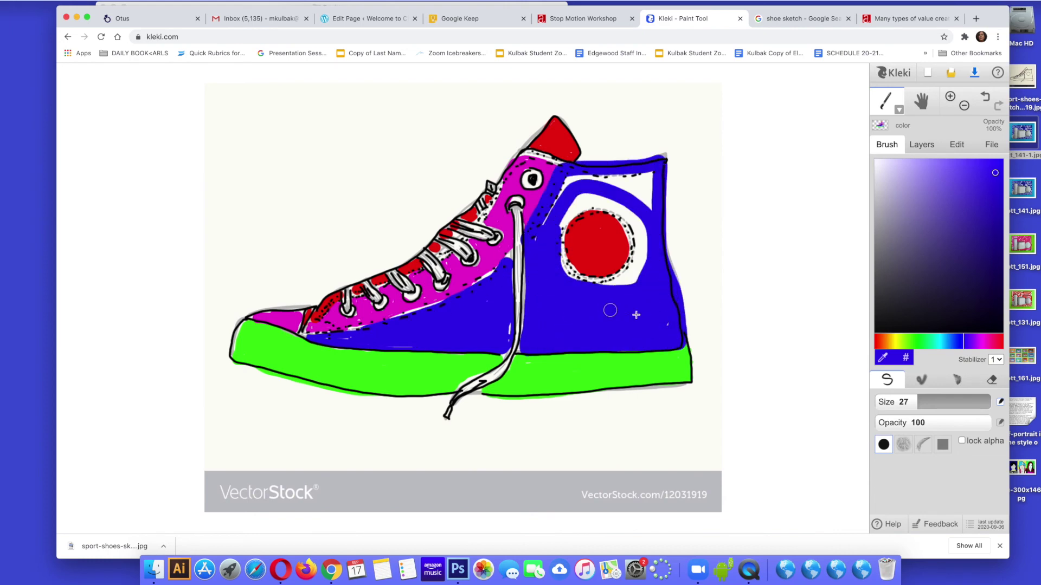
pyautogui.moveTo(565, 214)
pyautogui.mouseDown()
pyautogui.moveTo(621, 208)
pyautogui.moveTo(639, 243)
pyautogui.moveTo(636, 268)
pyautogui.moveTo(601, 289)
pyautogui.moveTo(628, 282)
pyautogui.moveTo(613, 287)
pyautogui.moveTo(633, 273)
pyautogui.moveTo(654, 181)
pyautogui.moveTo(638, 224)
pyautogui.moveTo(635, 176)
pyautogui.moveTo(562, 186)
pyautogui.moveTo(539, 222)
pyautogui.moveTo(535, 238)
pyautogui.moveTo(574, 193)
pyautogui.moveTo(634, 183)
pyautogui.moveTo(641, 205)
pyautogui.moveTo(606, 193)
pyautogui.moveTo(556, 228)
pyautogui.moveTo(582, 284)
pyautogui.moveTo(631, 280)
pyautogui.moveTo(643, 232)
pyautogui.moveTo(631, 210)
pyautogui.moveTo(580, 205)
pyautogui.moveTo(623, 214)
pyautogui.moveTo(632, 253)
pyautogui.moveTo(605, 281)
pyautogui.mouseUp()
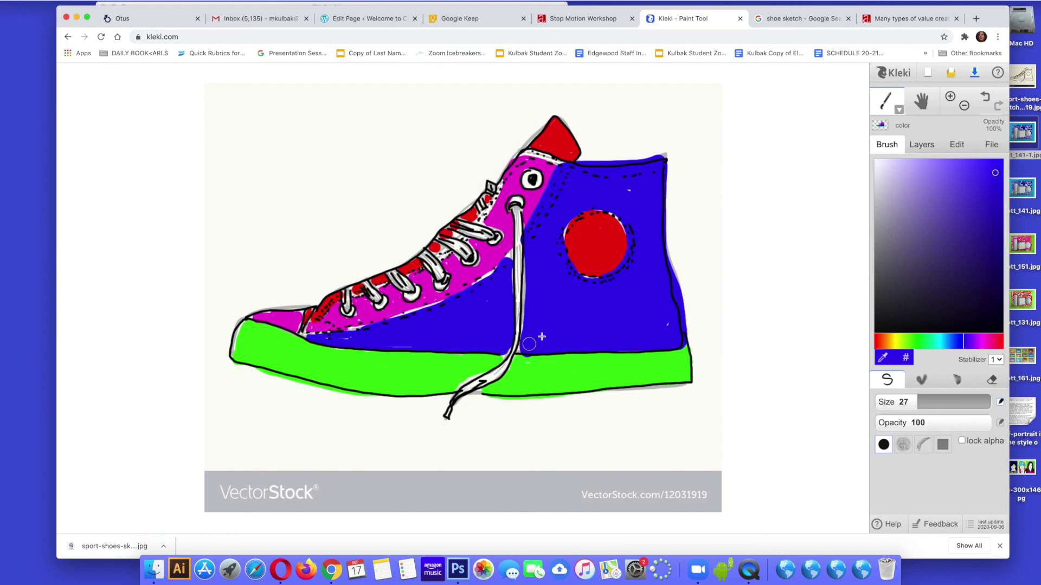
# - Fade the image layer to 0% opacity and reselect the color layer
pyautogui.click(923, 145)
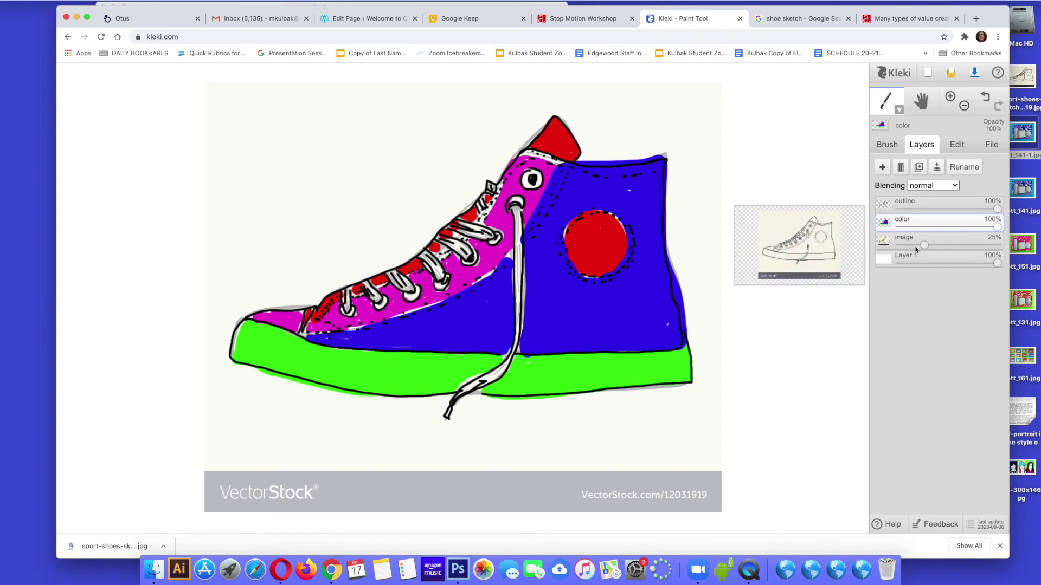
pyautogui.moveTo(924, 246); pyautogui.dragTo(877, 248)
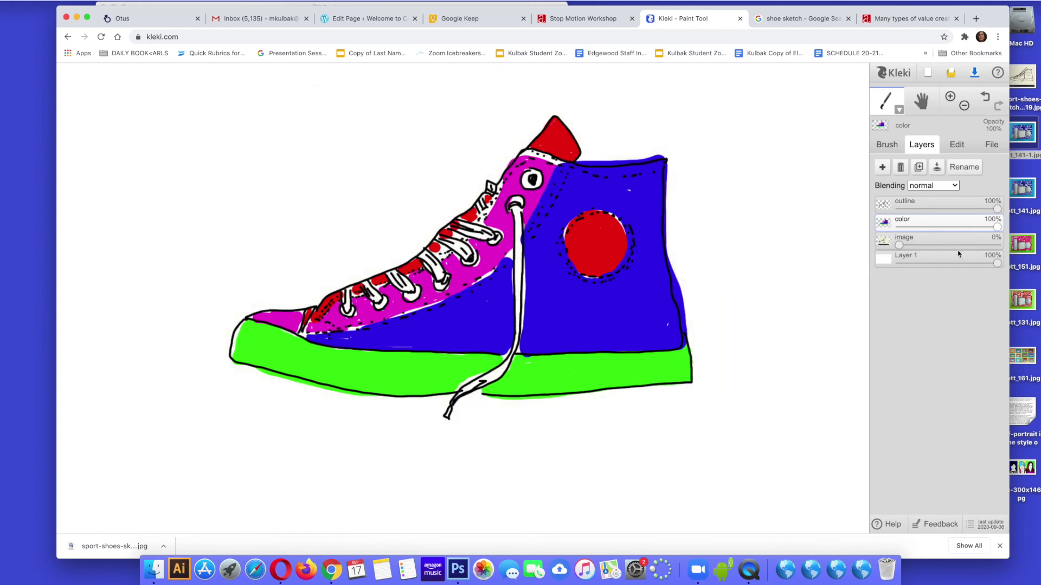
pyautogui.click(958, 209)
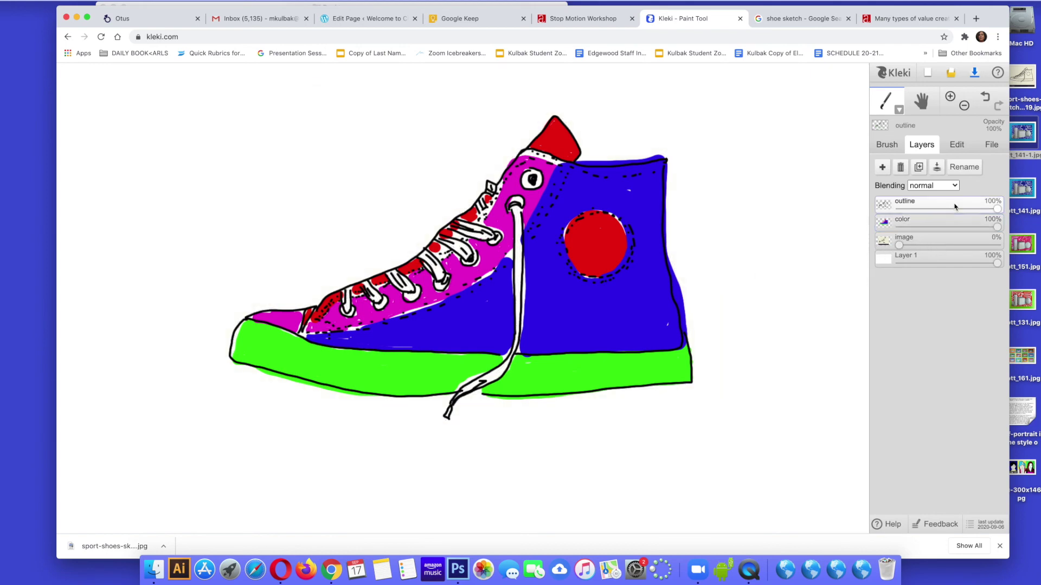
pyautogui.click(954, 216)
# - Dab seven bright yellow dots along the green sole
pyautogui.click(886, 144)
pyautogui.click(998, 168)
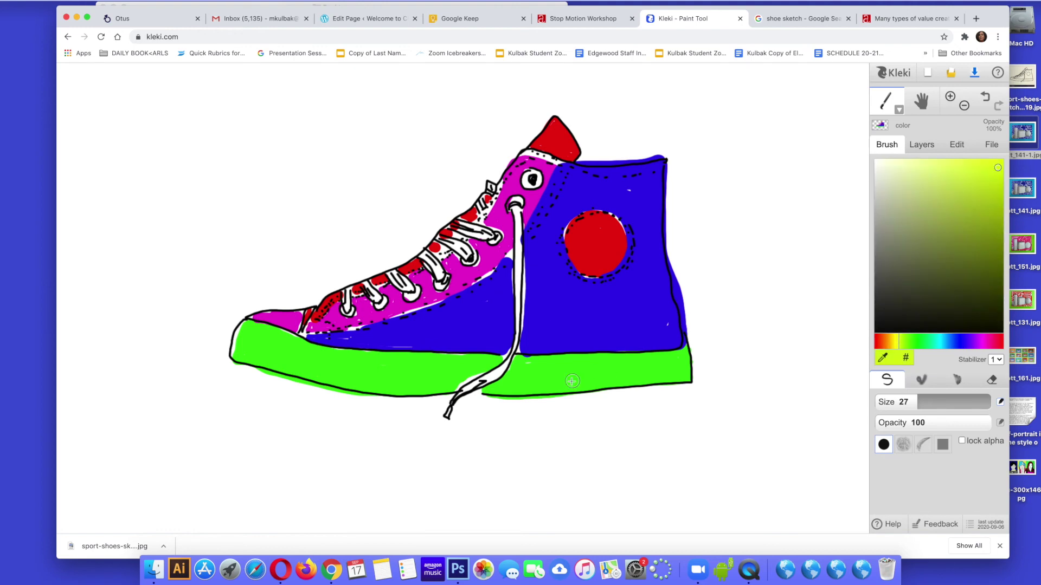
pyautogui.click(542, 378)
pyautogui.click(575, 378)
pyautogui.click(608, 375)
pyautogui.click(658, 374)
pyautogui.click(439, 379)
pyautogui.click(398, 379)
pyautogui.click(347, 361)
# - Draw thin cyan wavy lines across the blue body and heel with a size 1.8 brush
pyautogui.click(883, 402)
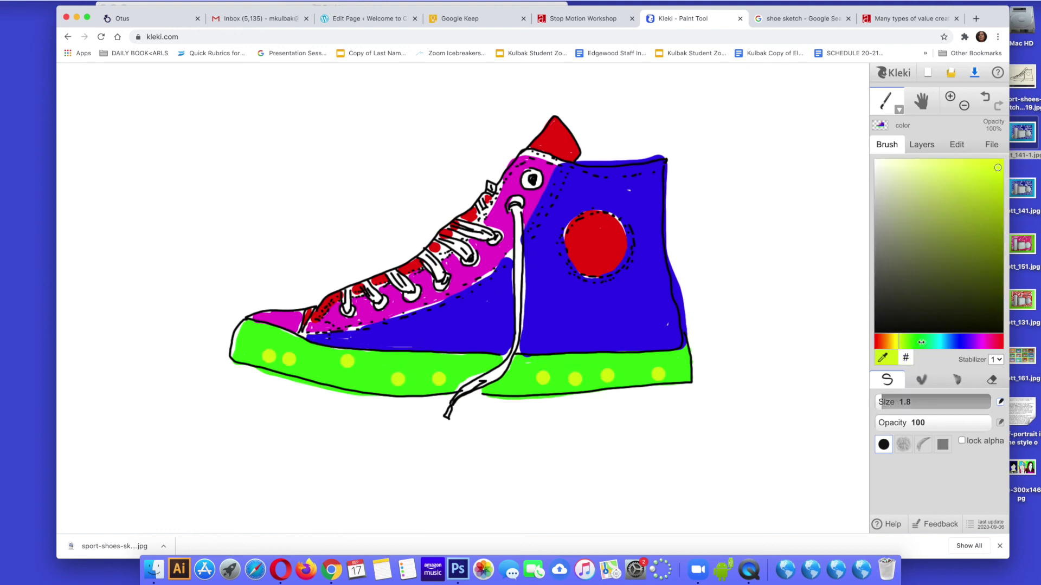
pyautogui.click(942, 342)
pyautogui.moveTo(646, 215); pyautogui.dragTo(656, 325)
pyautogui.moveTo(614, 282); pyautogui.dragTo(627, 336)
pyautogui.moveTo(601, 187); pyautogui.dragTo(600, 201)
pyautogui.moveTo(574, 200); pyautogui.dragTo(551, 334)
pyautogui.moveTo(570, 304); pyautogui.dragTo(573, 341)
pyautogui.moveTo(494, 304); pyautogui.dragTo(497, 331)
pyautogui.moveTo(464, 312); pyautogui.dragTo(465, 332)
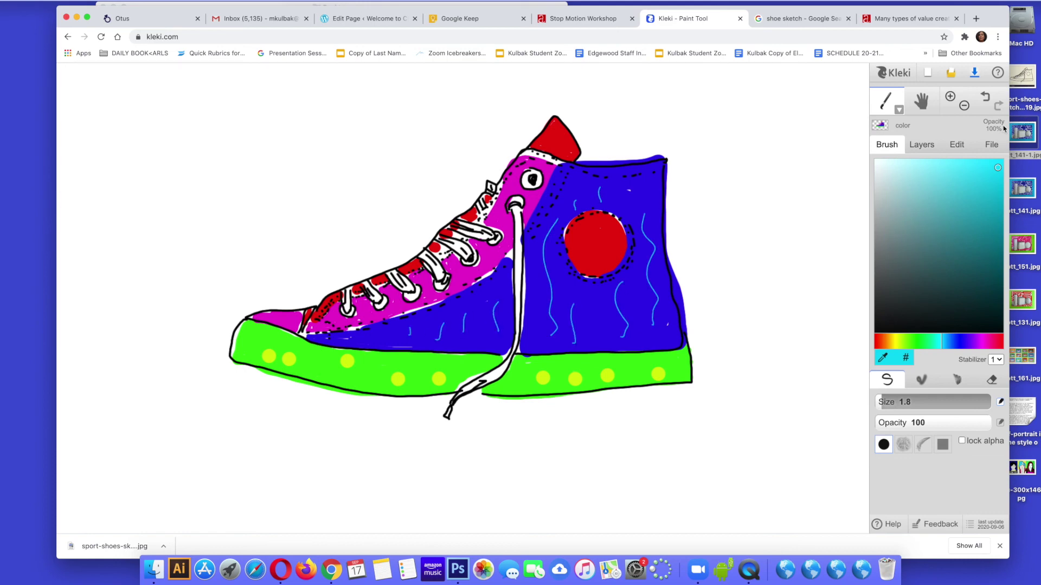
pyautogui.click(991, 144)
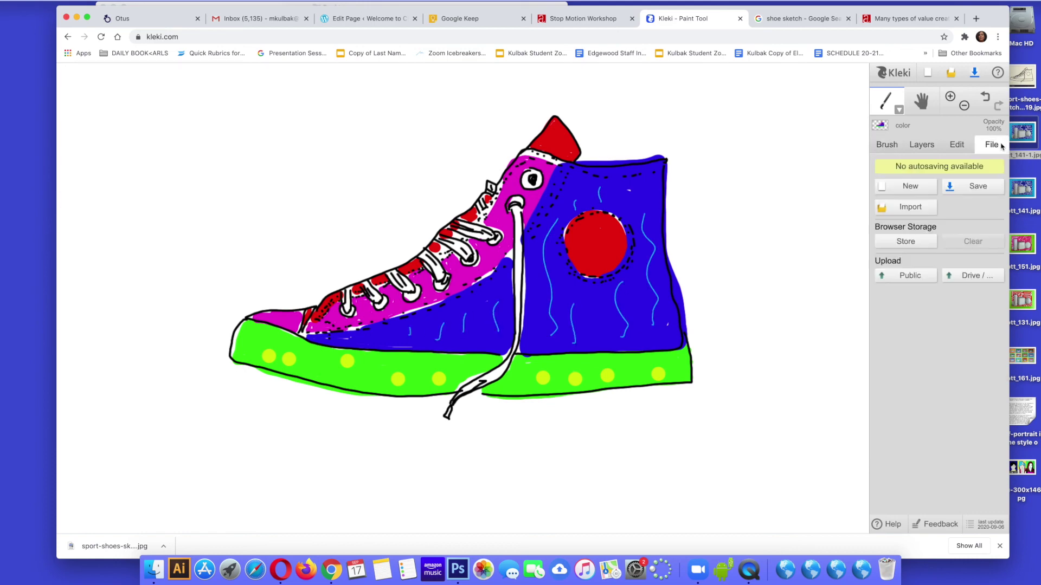
# - Save the sneaker drawing as the PNG file 2020_09_17_Kleki on the Desktop
pyautogui.click(986, 193)
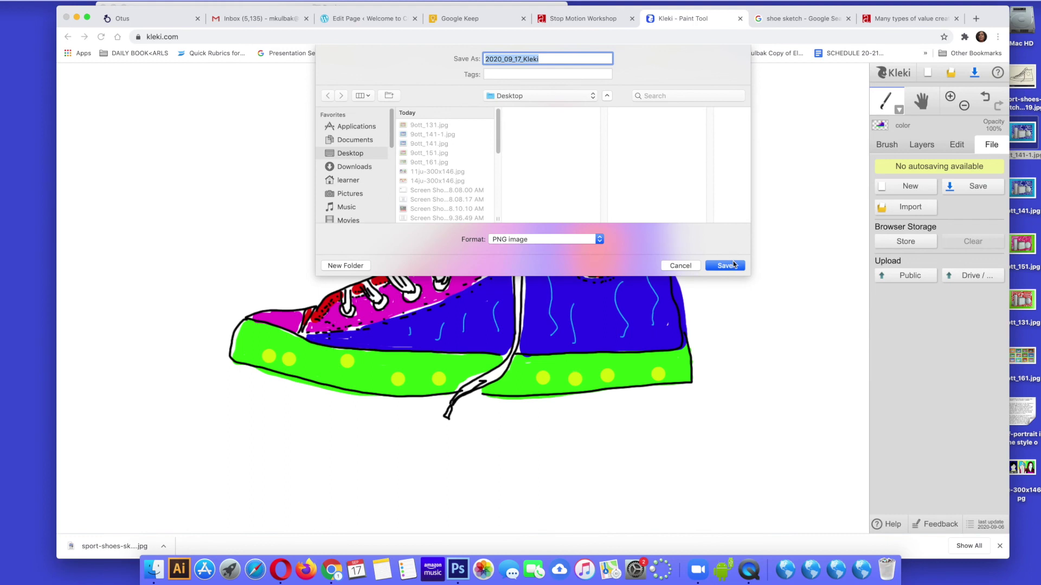
pyautogui.click(734, 265)
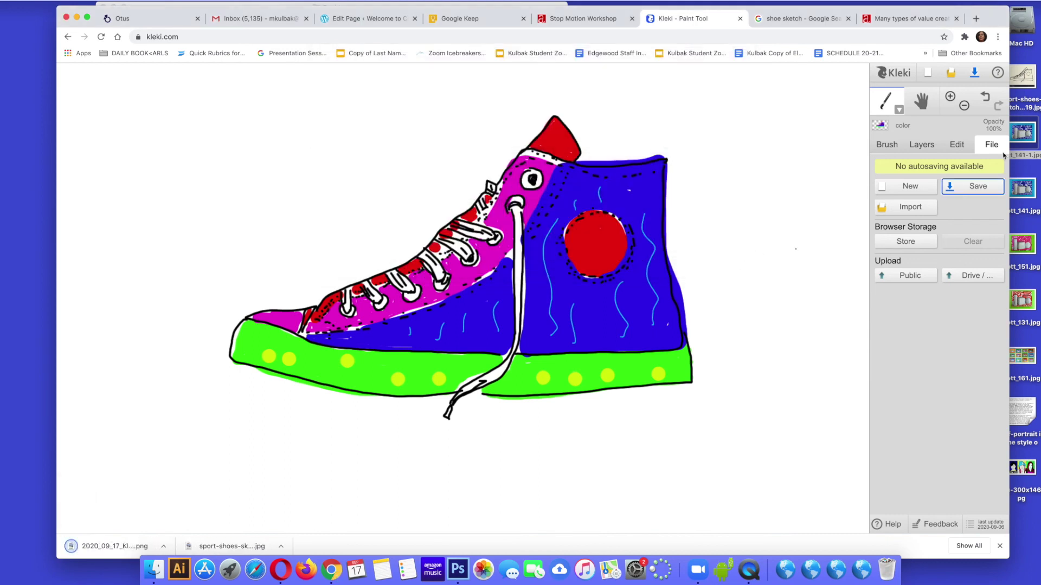